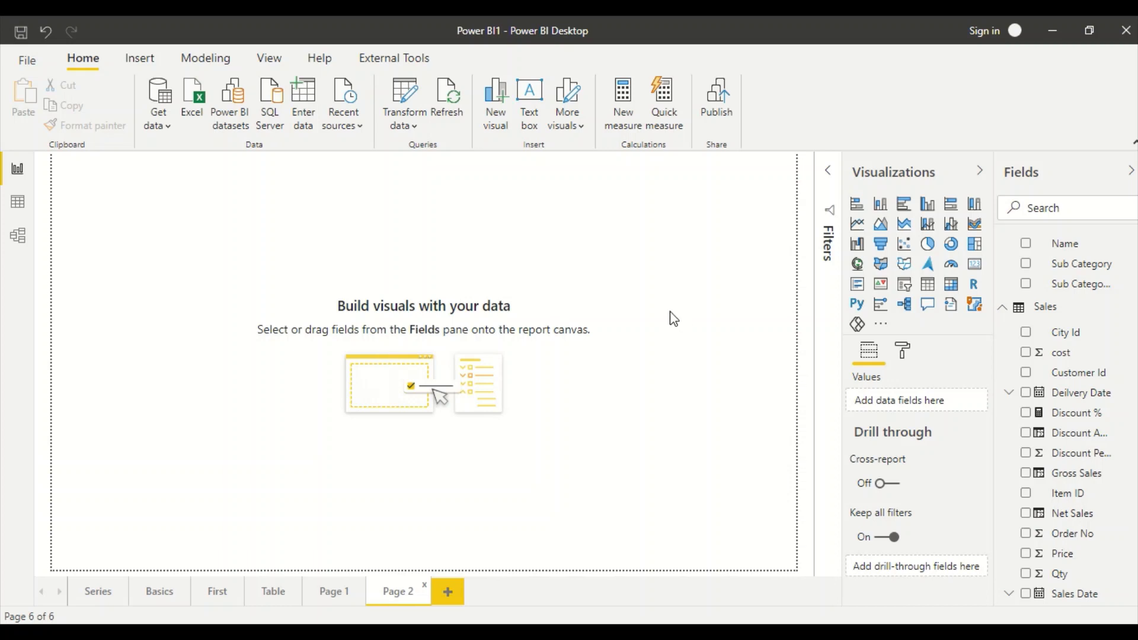
# Step: Add a new matrix visual, move it down and enlarge it to fill the canvas
pyautogui.click(950, 287)
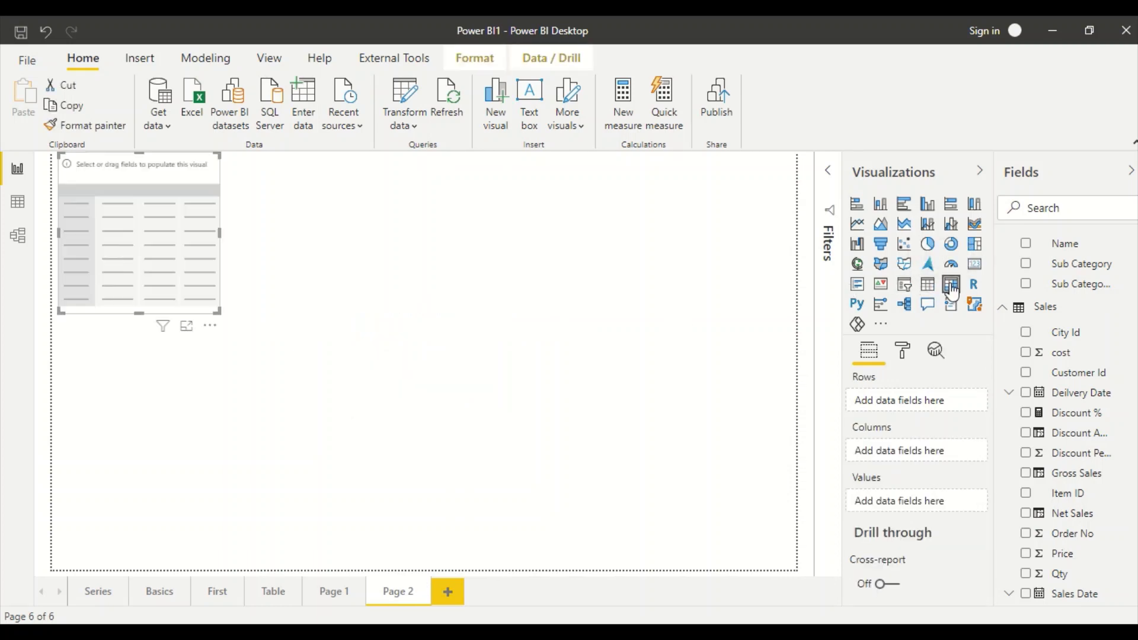
pyautogui.moveTo(156, 303); pyautogui.dragTo(189, 345)
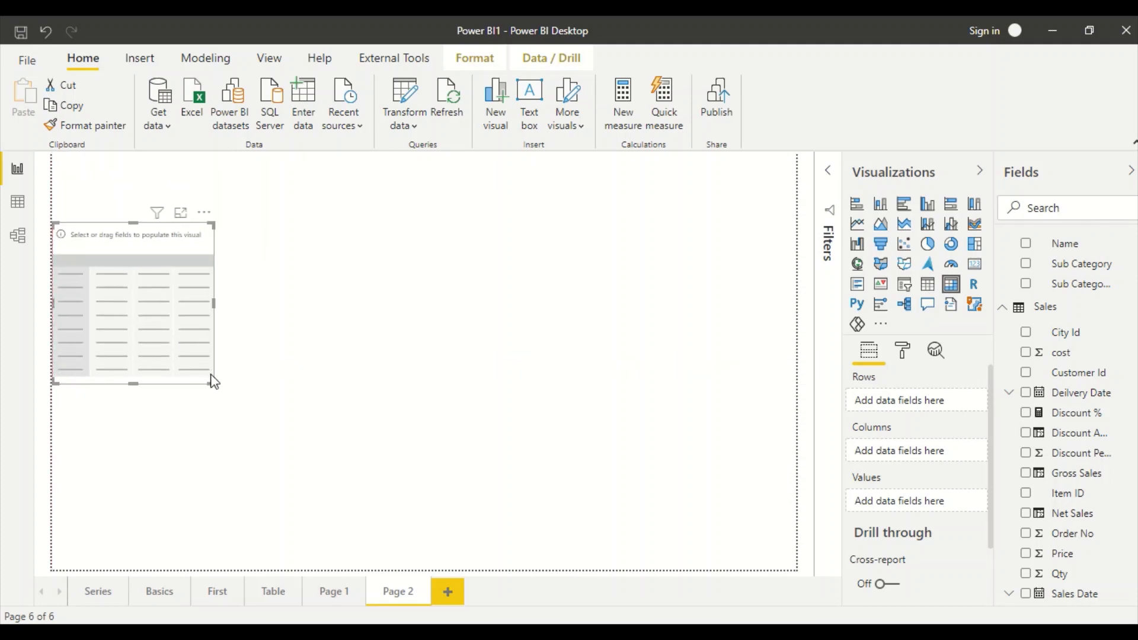
pyautogui.moveTo(214, 382); pyautogui.dragTo(794, 566)
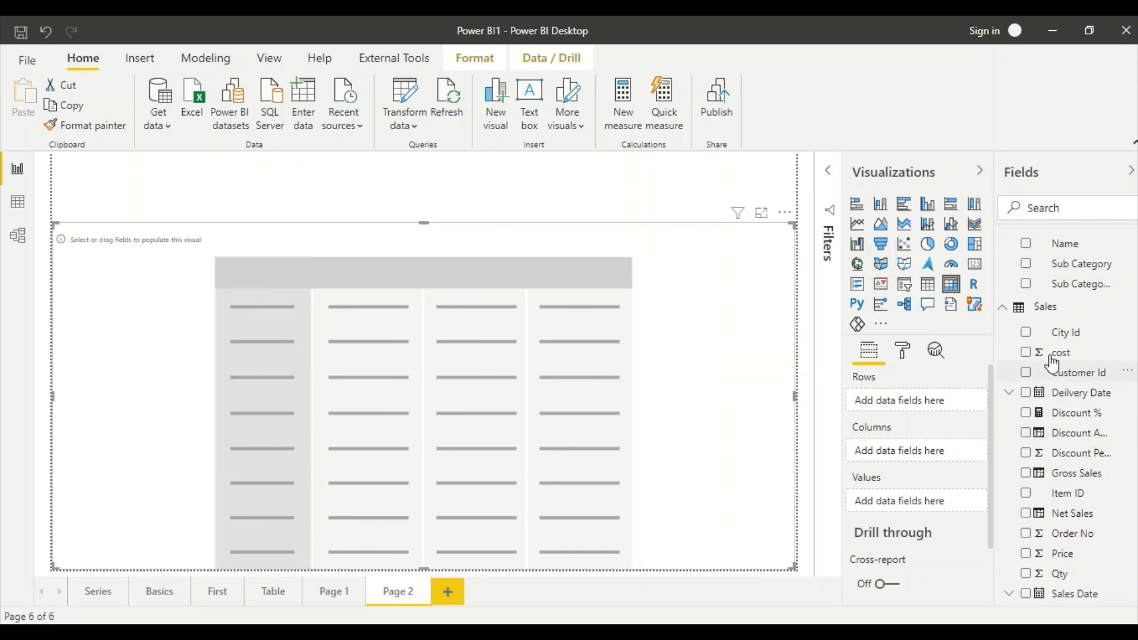
# Step: Put Brand on the matrix rows and Gross Sales in its values
pyautogui.scroll(5, 1043, 347)
pyautogui.click(1060, 211)
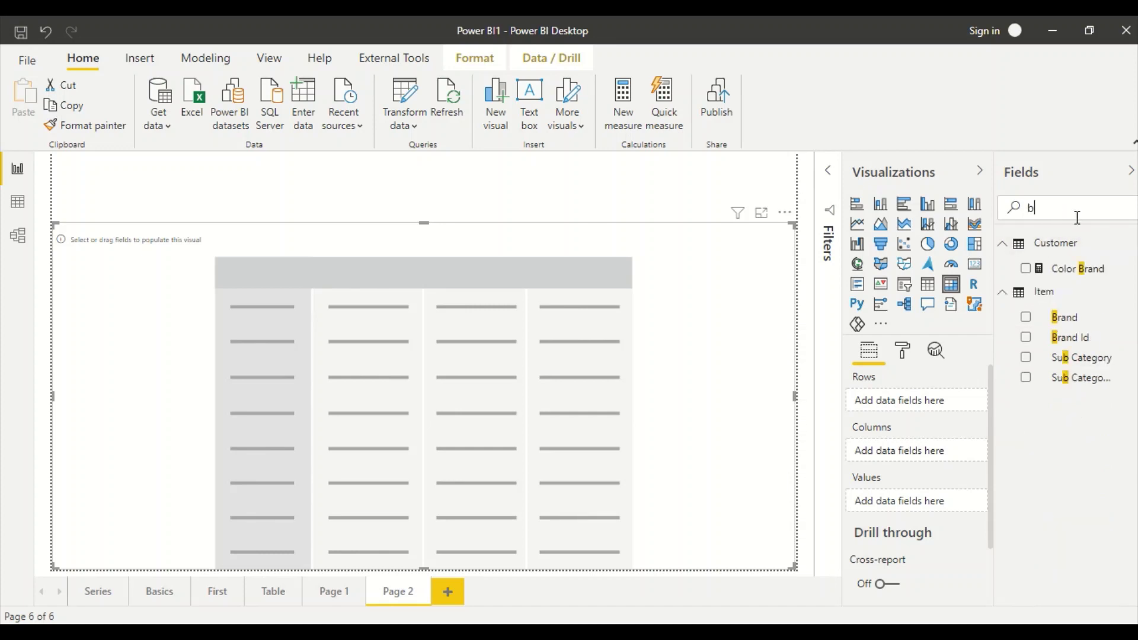
pyautogui.moveTo(1064, 318); pyautogui.dragTo(907, 401)
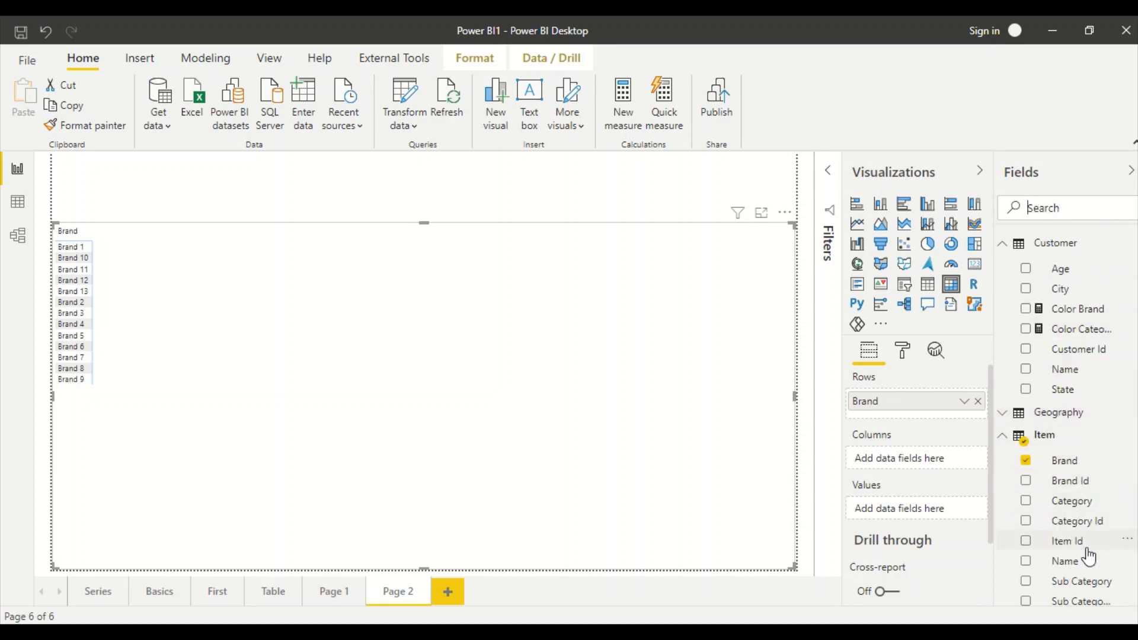
pyautogui.scroll(-5, 1096, 486)
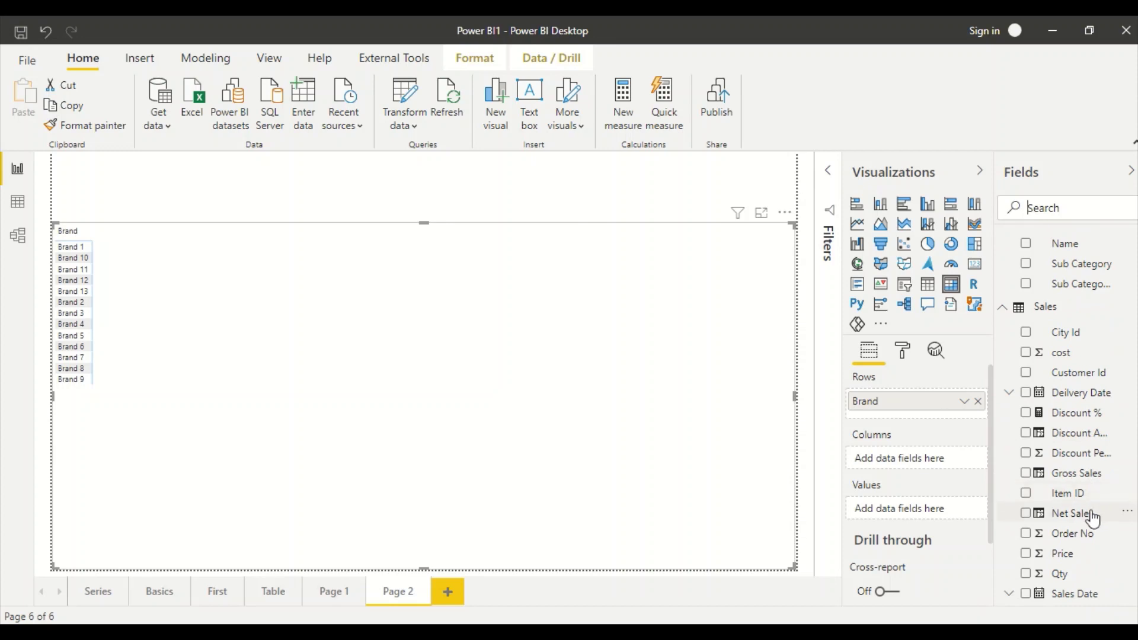
pyautogui.moveTo(1076, 473); pyautogui.dragTo(932, 517)
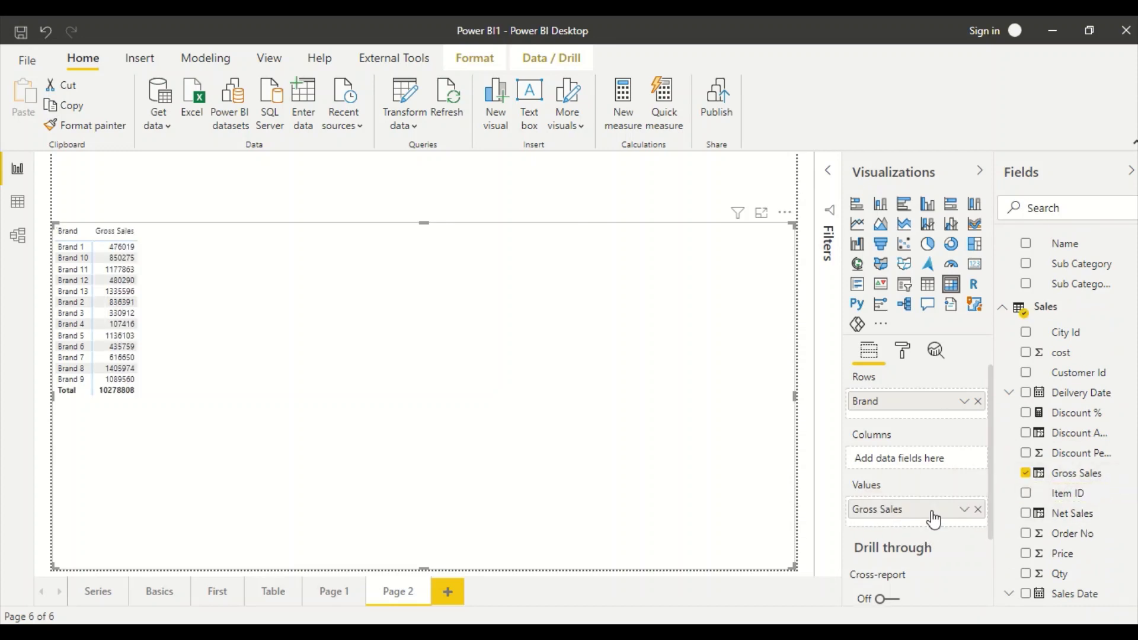
# Step: Move Brand to the matrix columns and add Net Sales beside Gross Sales
pyautogui.moveTo(880, 405); pyautogui.dragTo(888, 469)
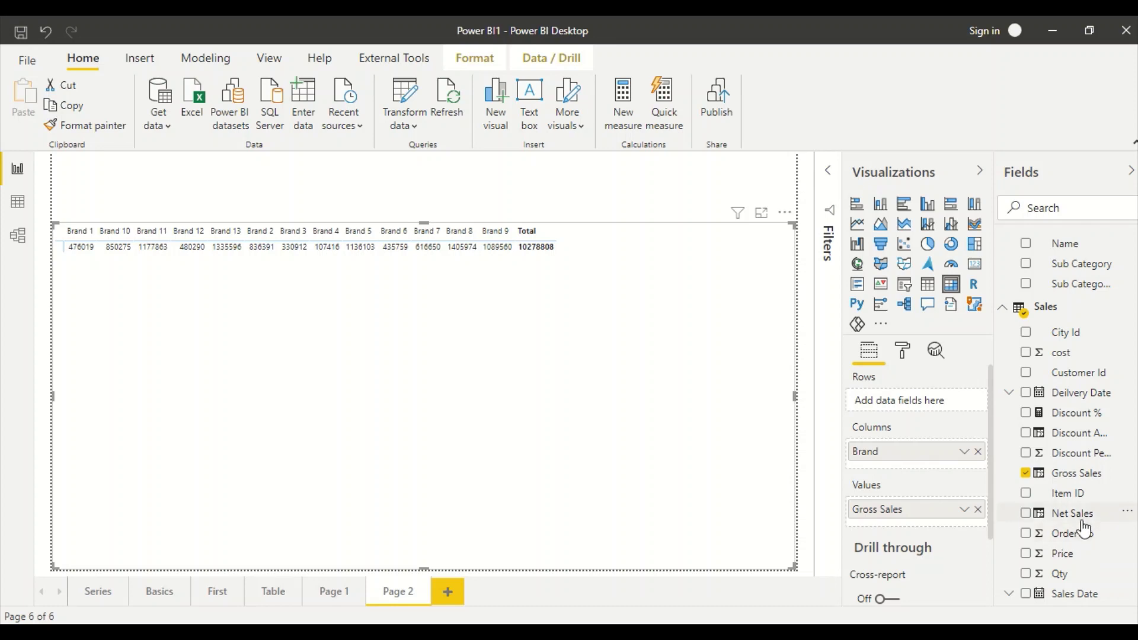
pyautogui.moveTo(1082, 521); pyautogui.dragTo(922, 529)
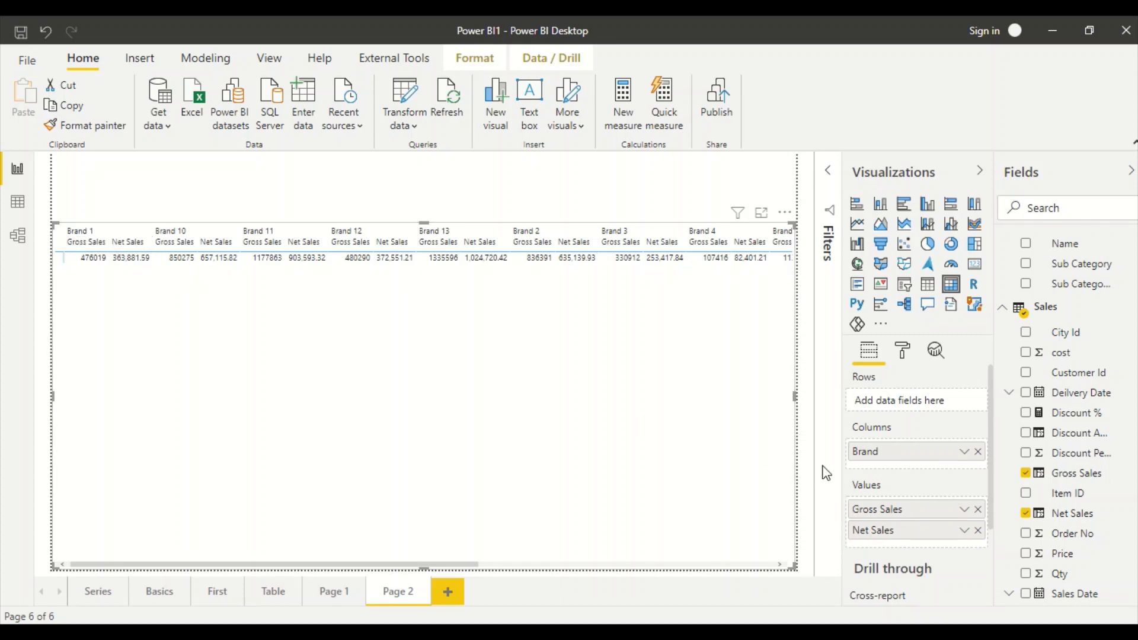
pyautogui.click(902, 352)
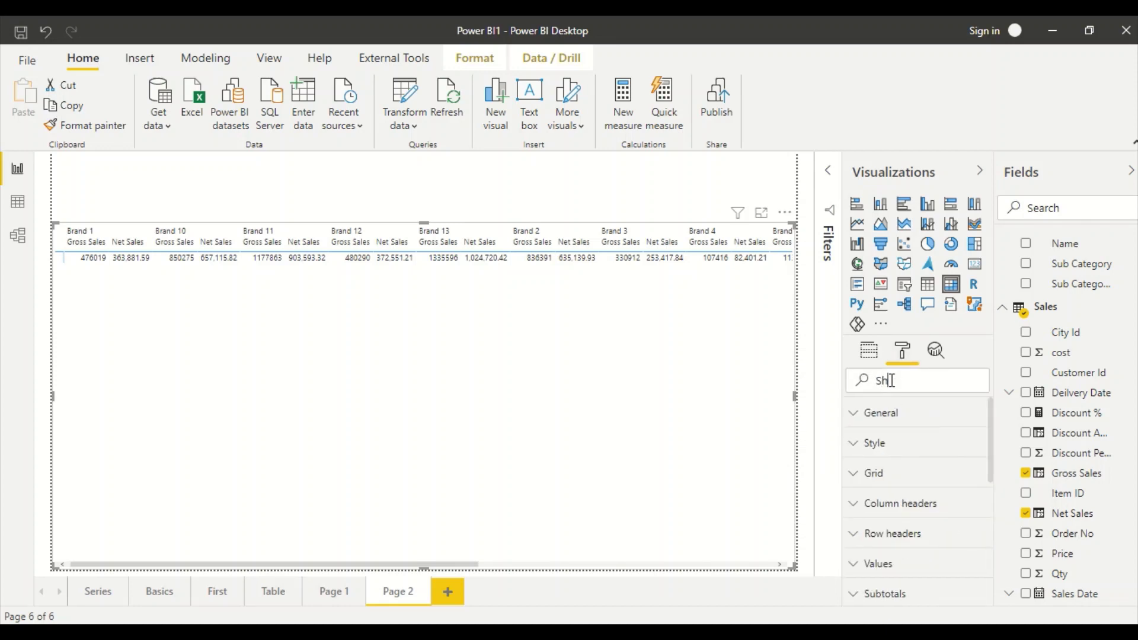
# Step: Search the formatting options for 'Show on r' and turn the Values Show on rows toggle On
pyautogui.click(892, 380)
pyautogui.write('Show on row')
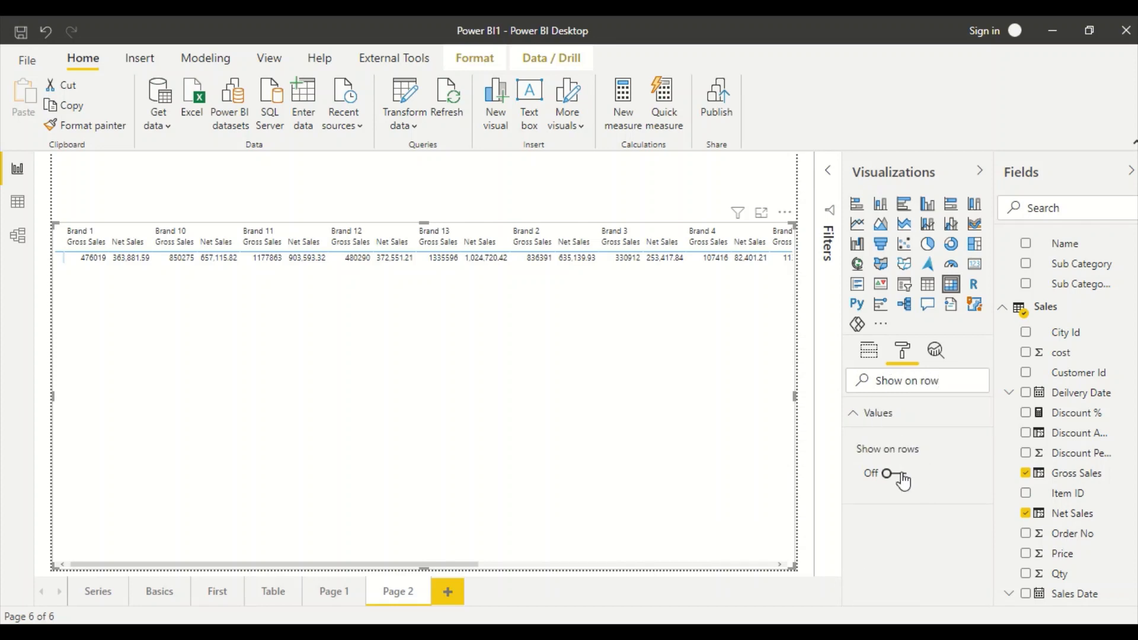
pyautogui.click(889, 473)
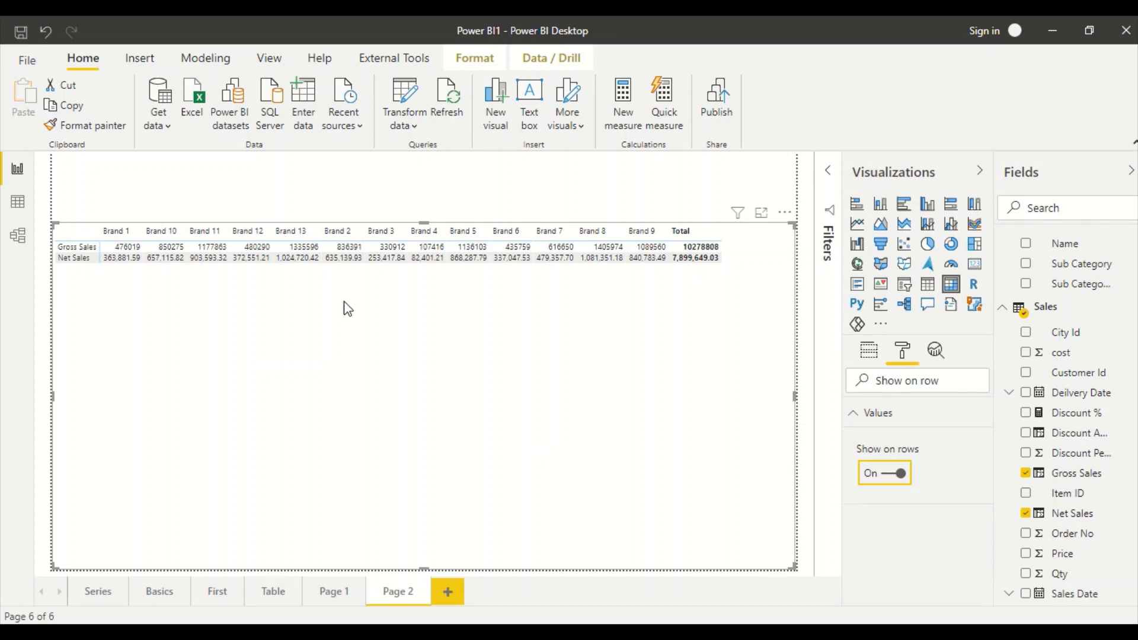
# Step: In Tableau, build a new sheet text table of Gross Sales with Brand across the columns
pyautogui.click(847, 587)
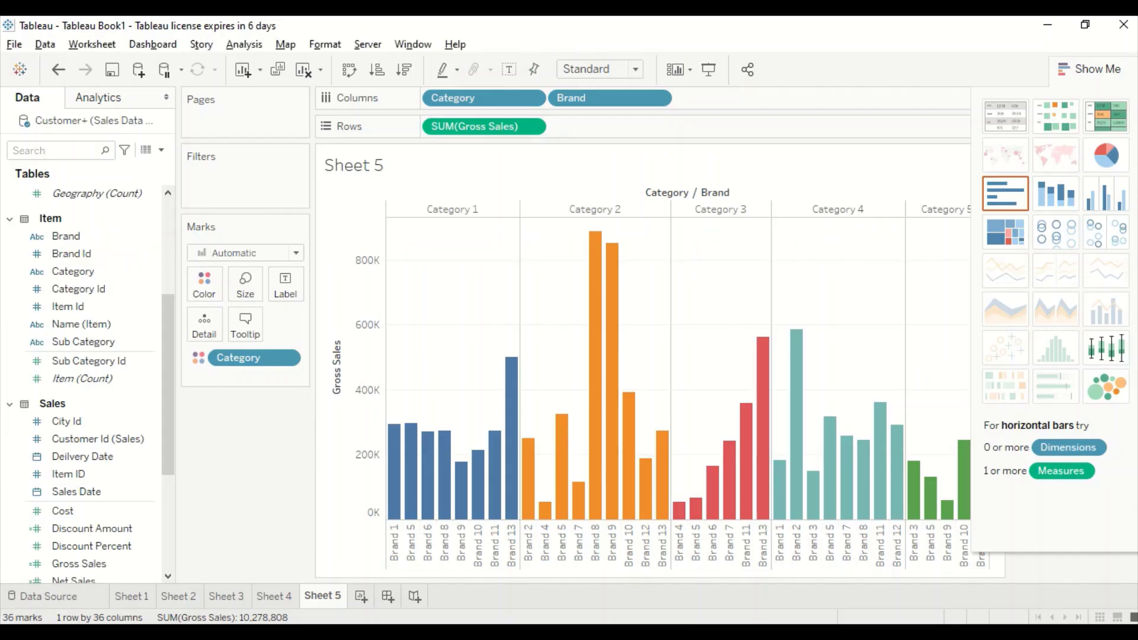
pyautogui.click(361, 595)
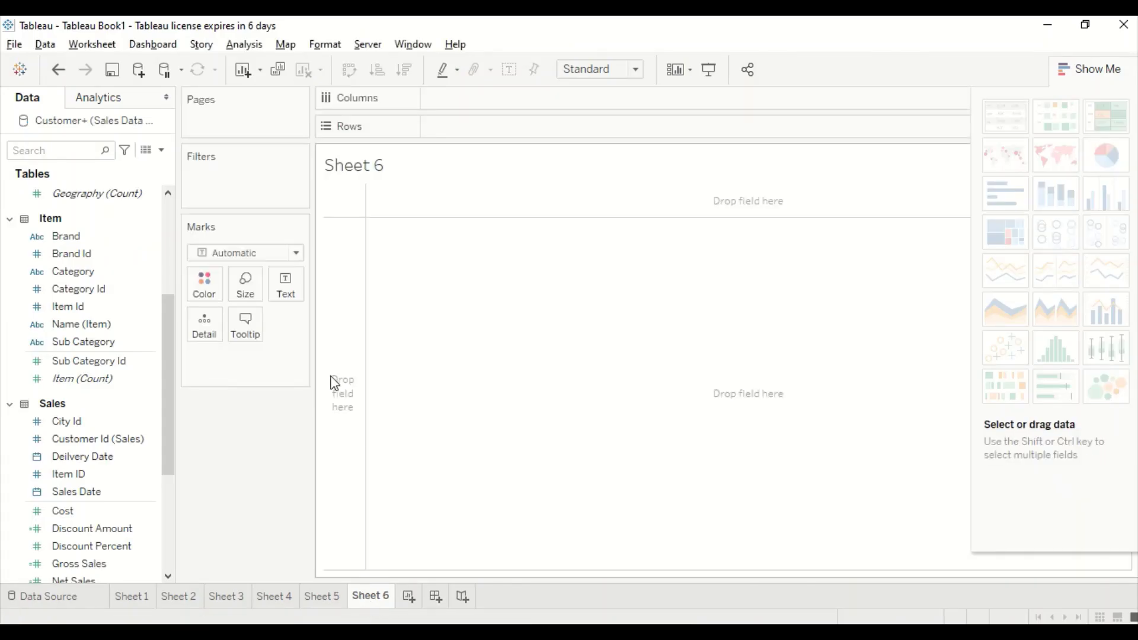
pyautogui.moveTo(75, 253); pyautogui.dragTo(381, 244)
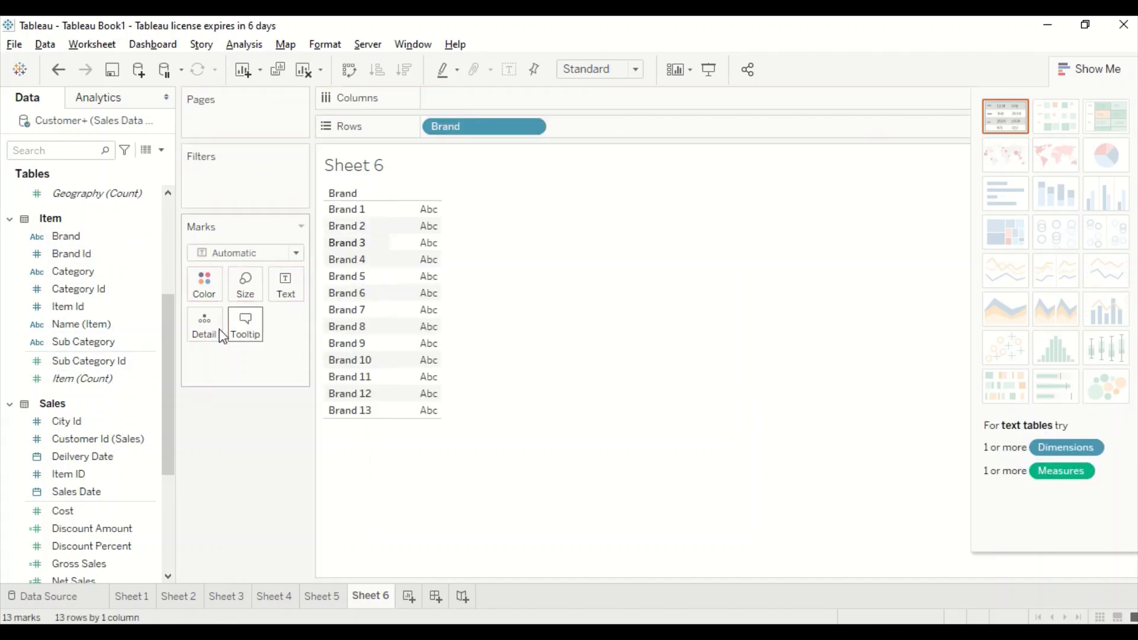
pyautogui.scroll(-2, 125, 438)
pyautogui.moveTo(103, 519); pyautogui.dragTo(434, 216)
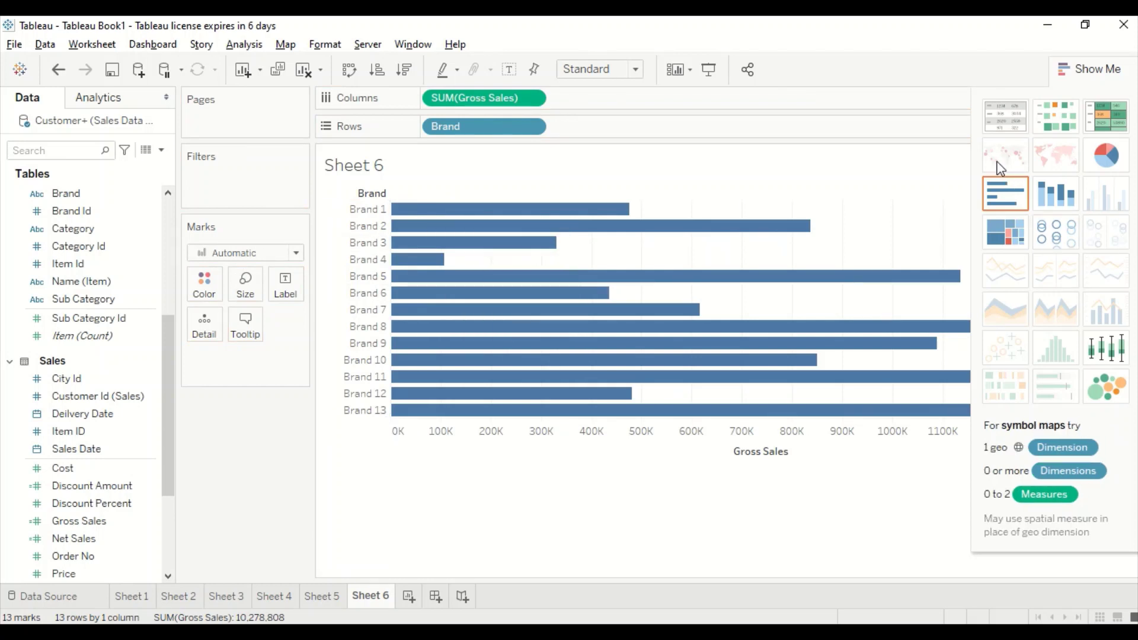
pyautogui.click(1007, 128)
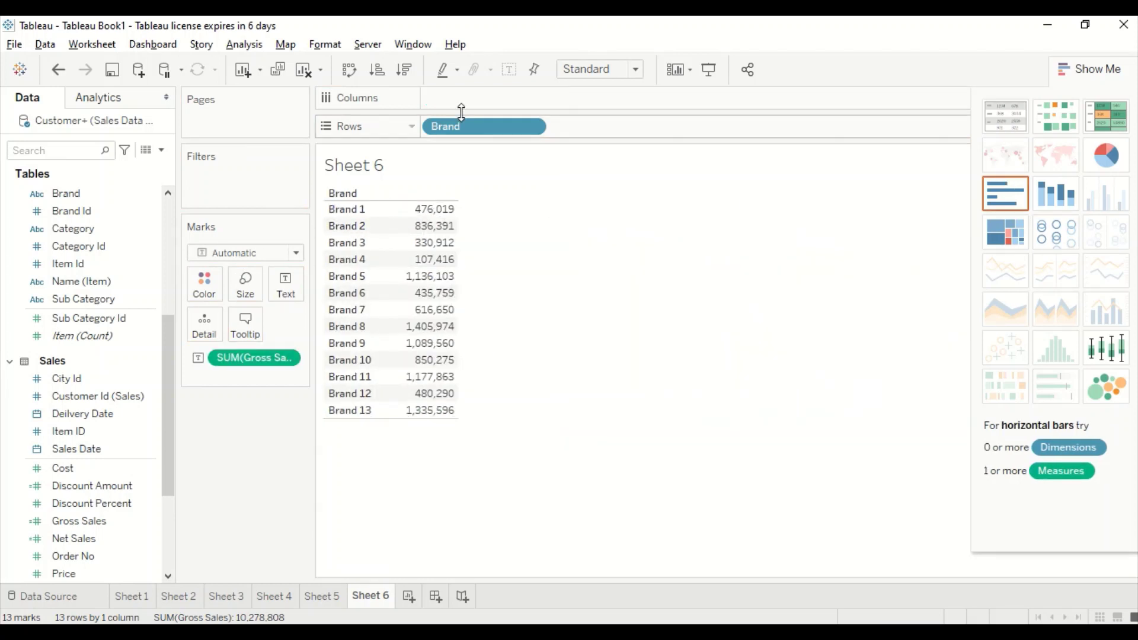
pyautogui.moveTo(462, 126); pyautogui.dragTo(465, 106)
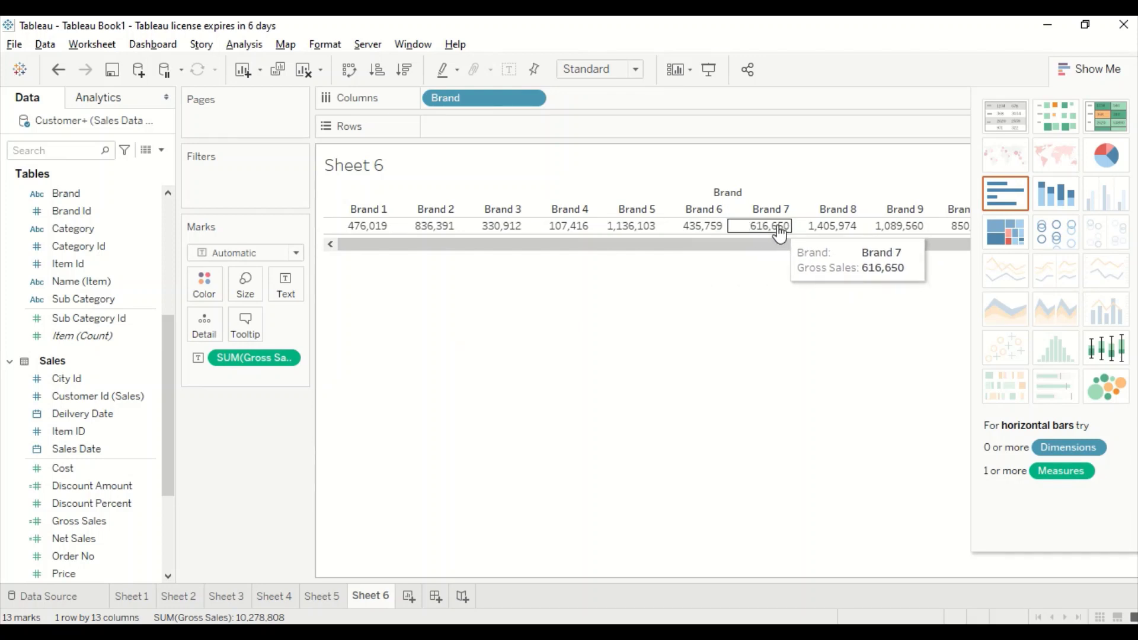
# Step: Add Net Sales and make it a text table with Brand rows and Gross/Net Sales columns
pyautogui.click(115, 437)
pyautogui.moveTo(83, 538); pyautogui.dragTo(498, 135)
pyautogui.click(81, 539)
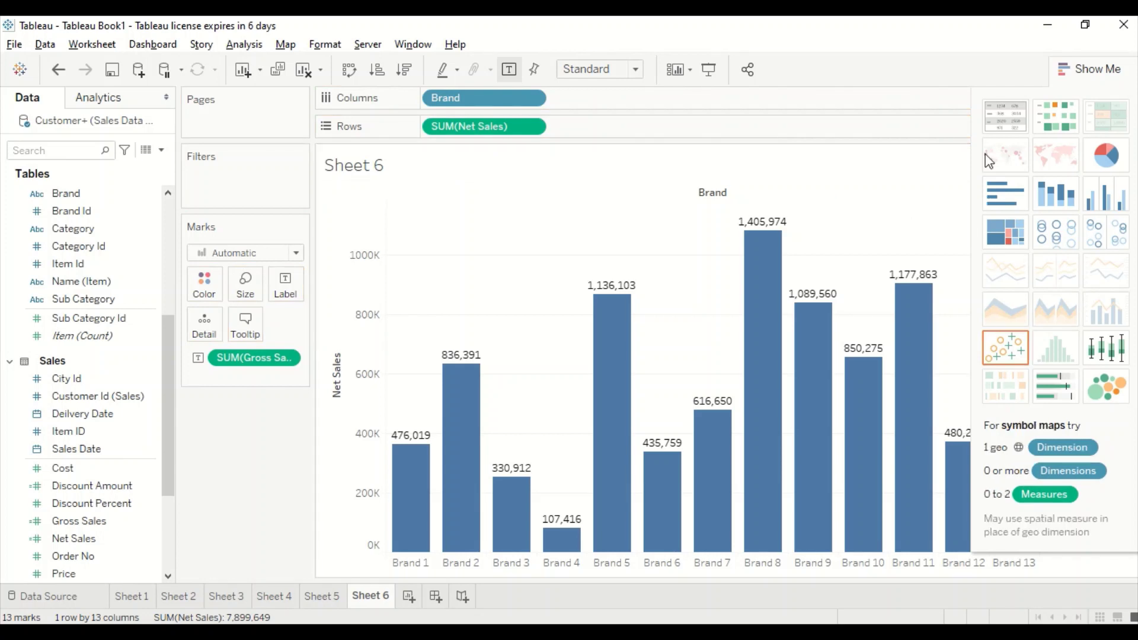
pyautogui.click(1006, 117)
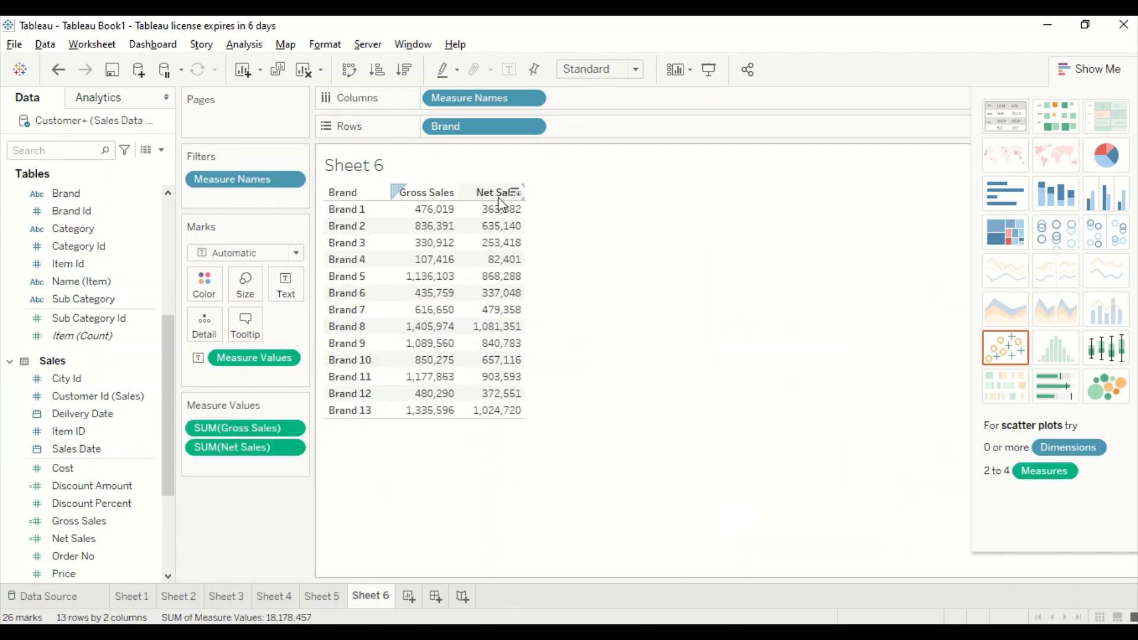
# Step: Rearrange Sheet 6 so each brand's Gross Sales and Net Sales stack as rows beneath it
pyautogui.moveTo(460, 108); pyautogui.dragTo(605, 137)
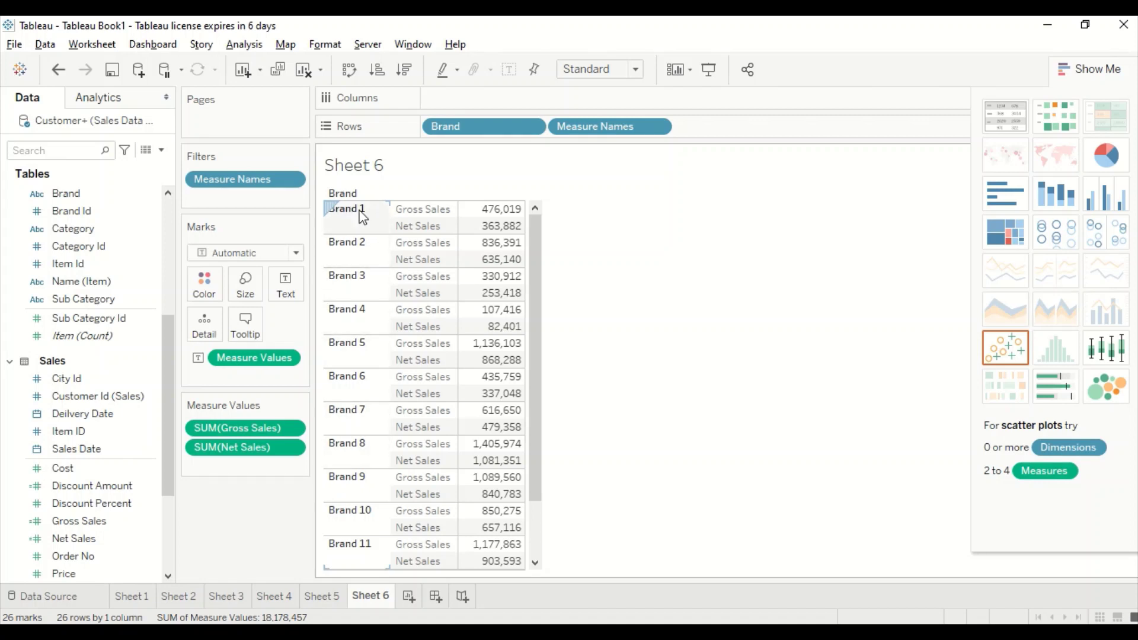
pyautogui.moveTo(460, 142); pyautogui.dragTo(457, 98)
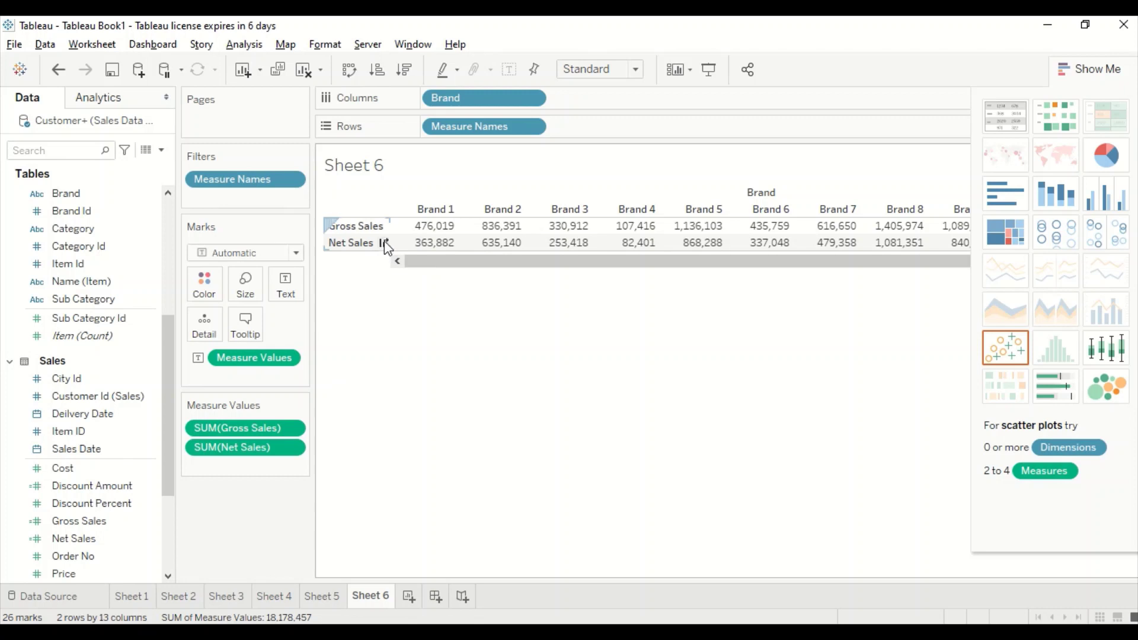
pyautogui.moveTo(470, 98); pyautogui.dragTo(491, 138)
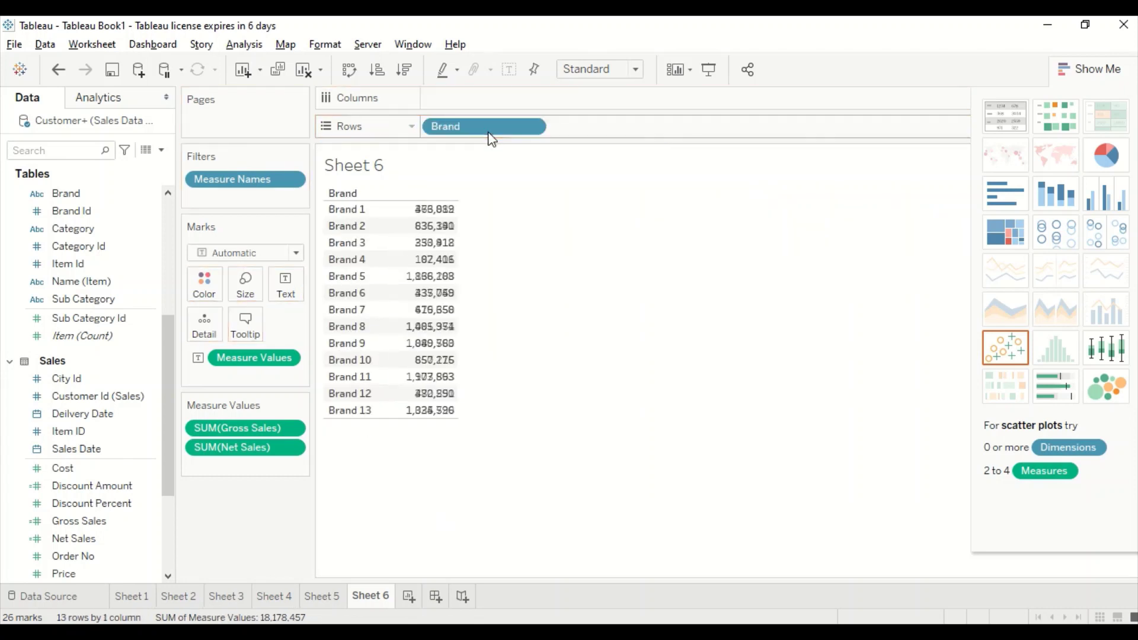
pyautogui.moveTo(261, 359); pyautogui.dragTo(560, 106)
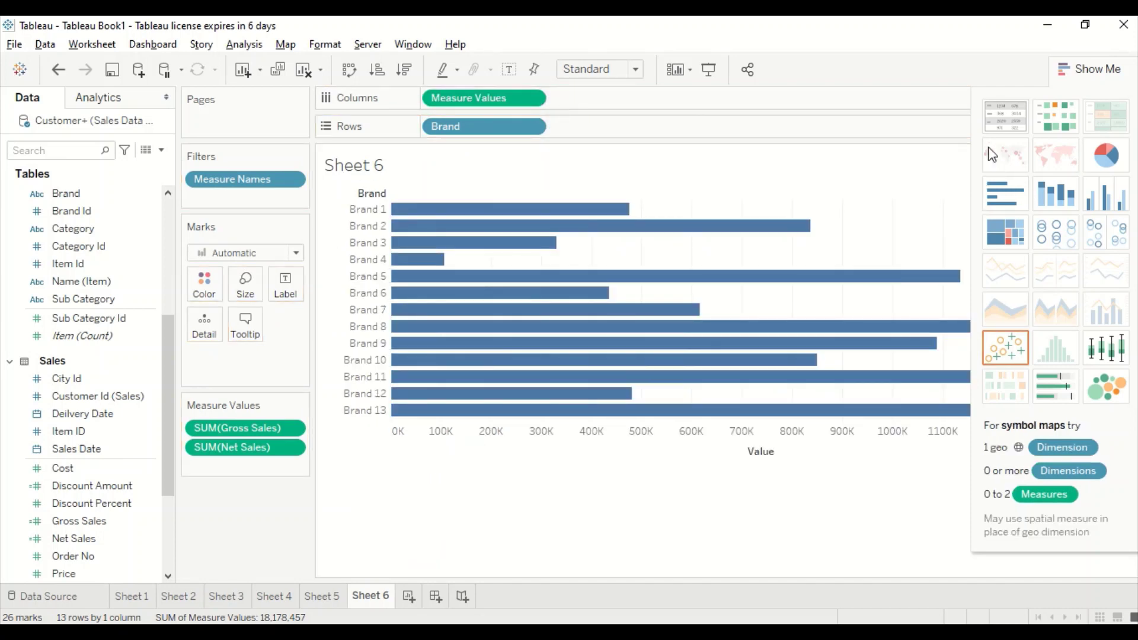
pyautogui.click(998, 121)
pyautogui.moveTo(481, 101); pyautogui.dragTo(665, 140)
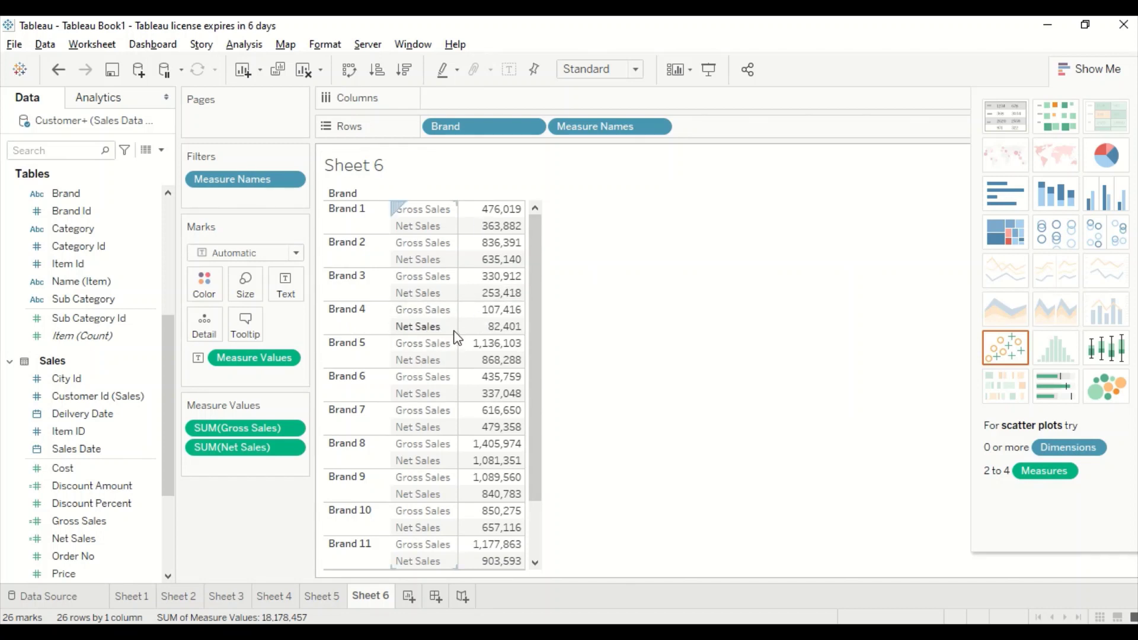
# Step: Back in Power BI, move Brand from the matrix columns to its rows
pyautogui.hotkey('alt', 'Tab')
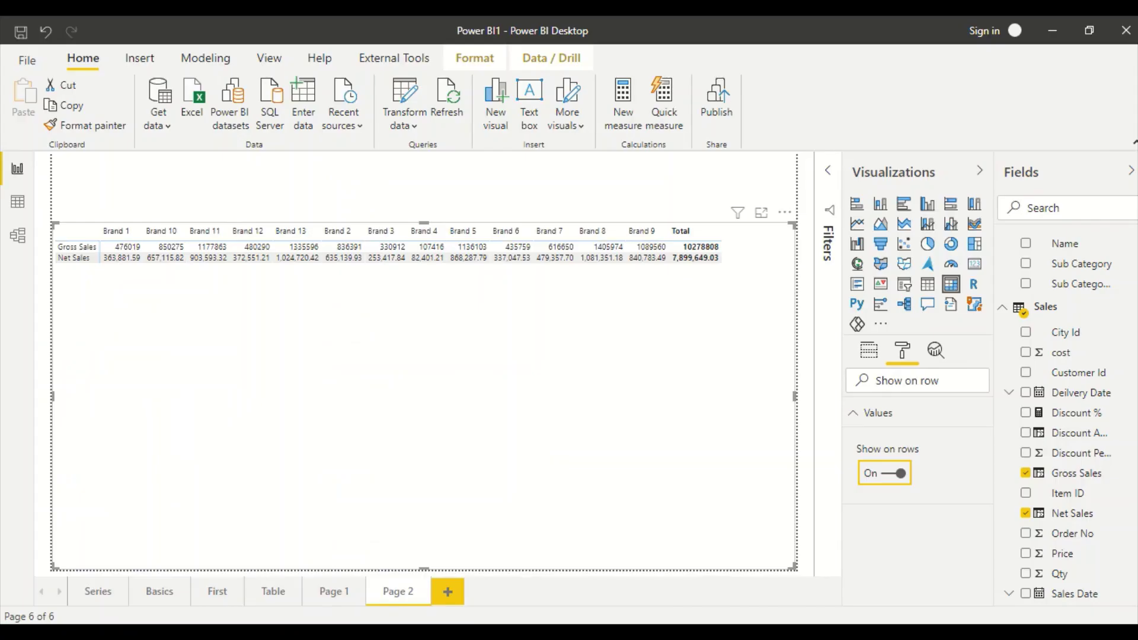
pyautogui.click(869, 353)
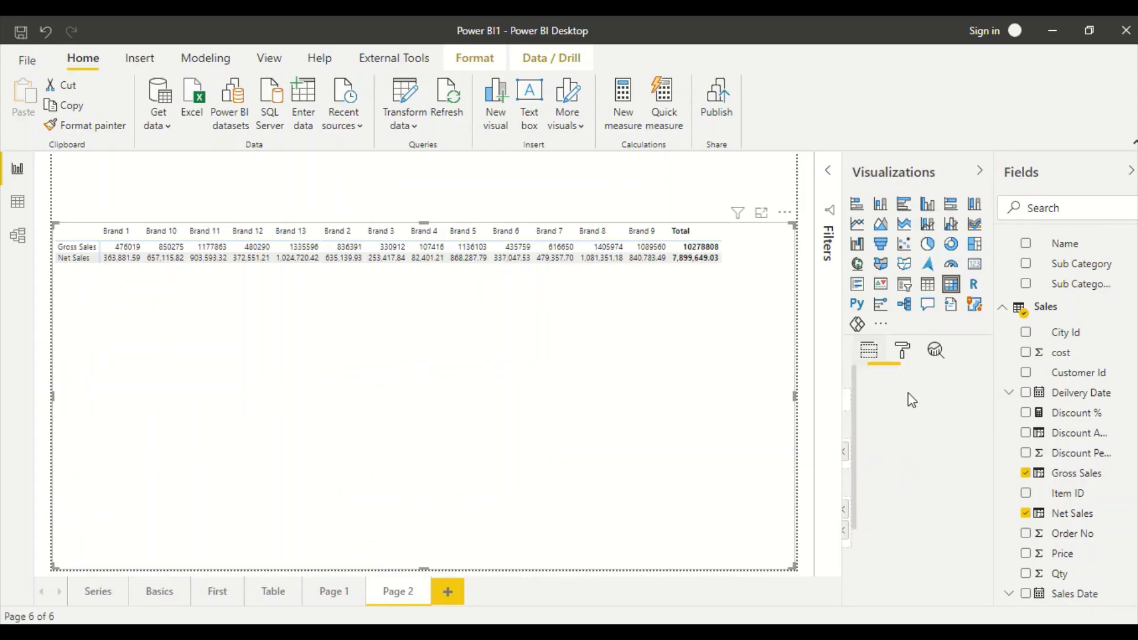
pyautogui.moveTo(905, 452); pyautogui.dragTo(901, 401)
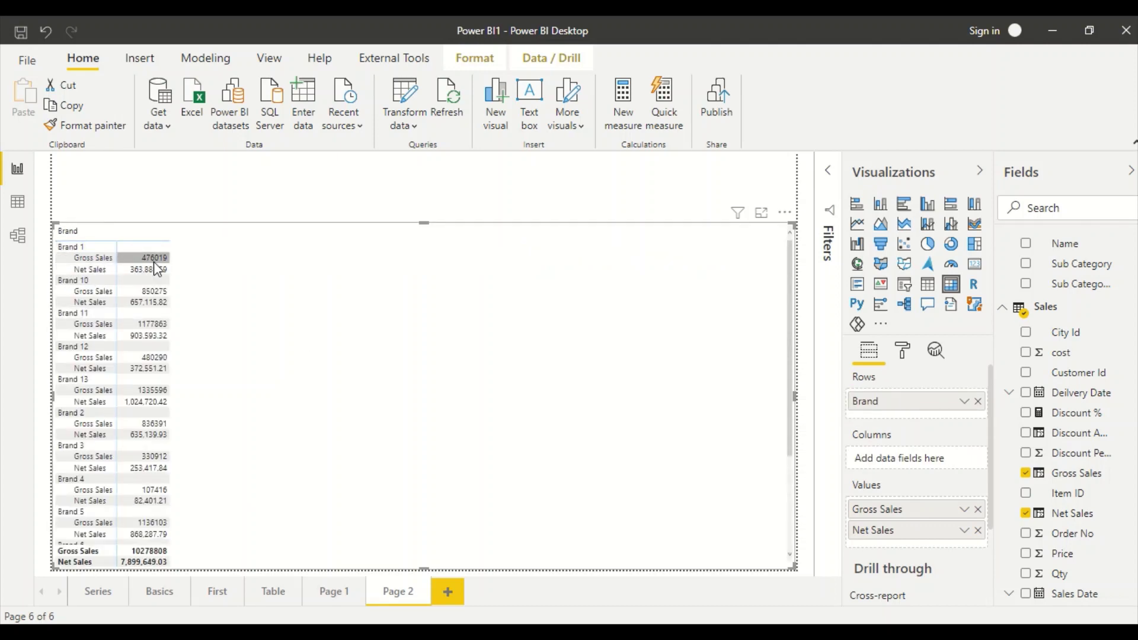
# Step: Search the formatting options for 'Stepped' and turn the stepped layout Off
pyautogui.click(900, 363)
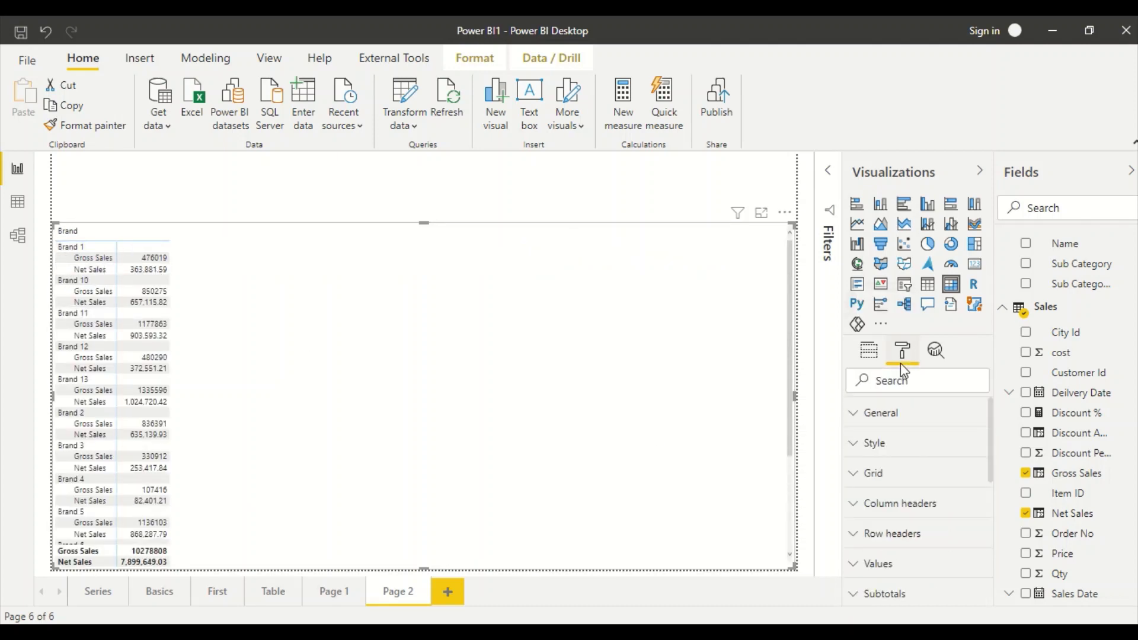
pyautogui.click(900, 387)
pyautogui.write('Str')
pyautogui.press('BackSpace')
pyautogui.write('e')
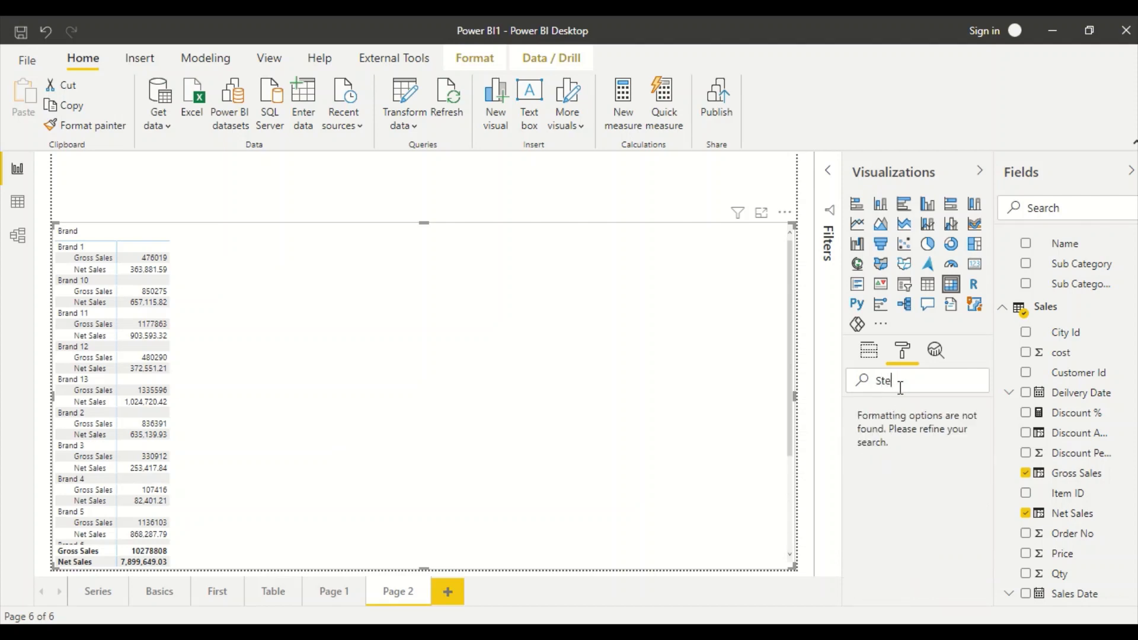
pyautogui.write('St')
pyautogui.scroll(-5, 960, 490)
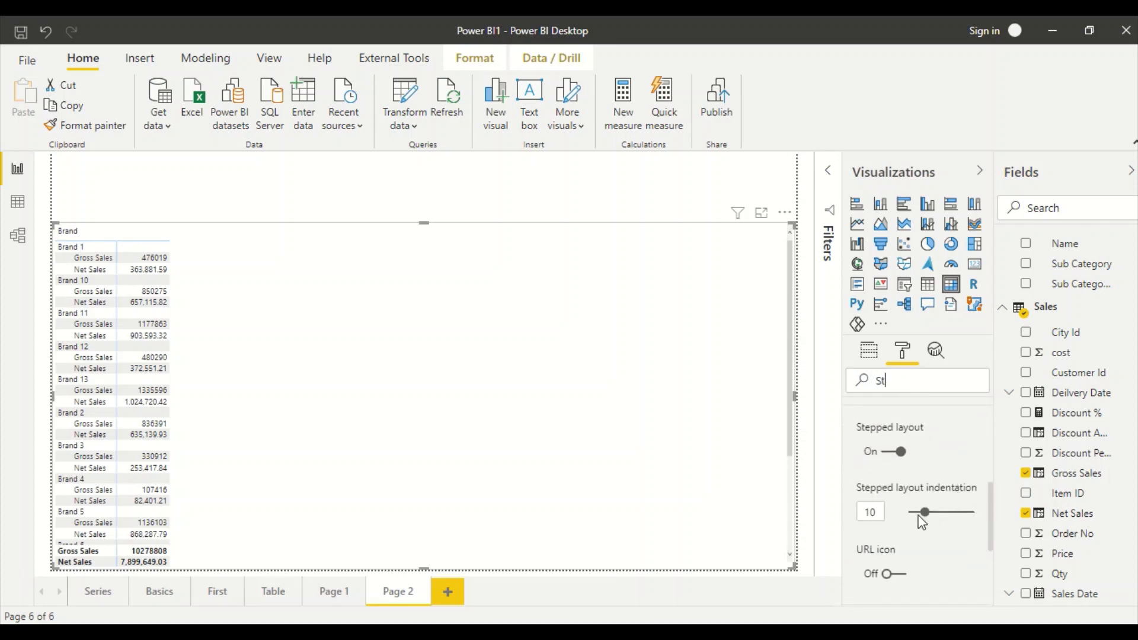
pyautogui.click(893, 454)
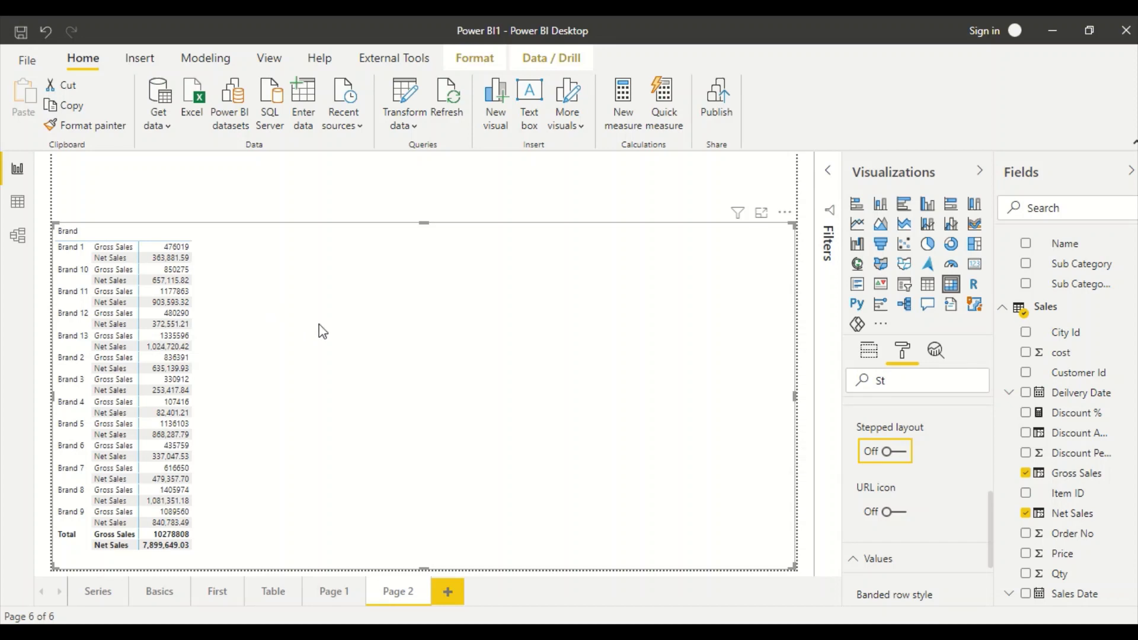
pyautogui.click(869, 350)
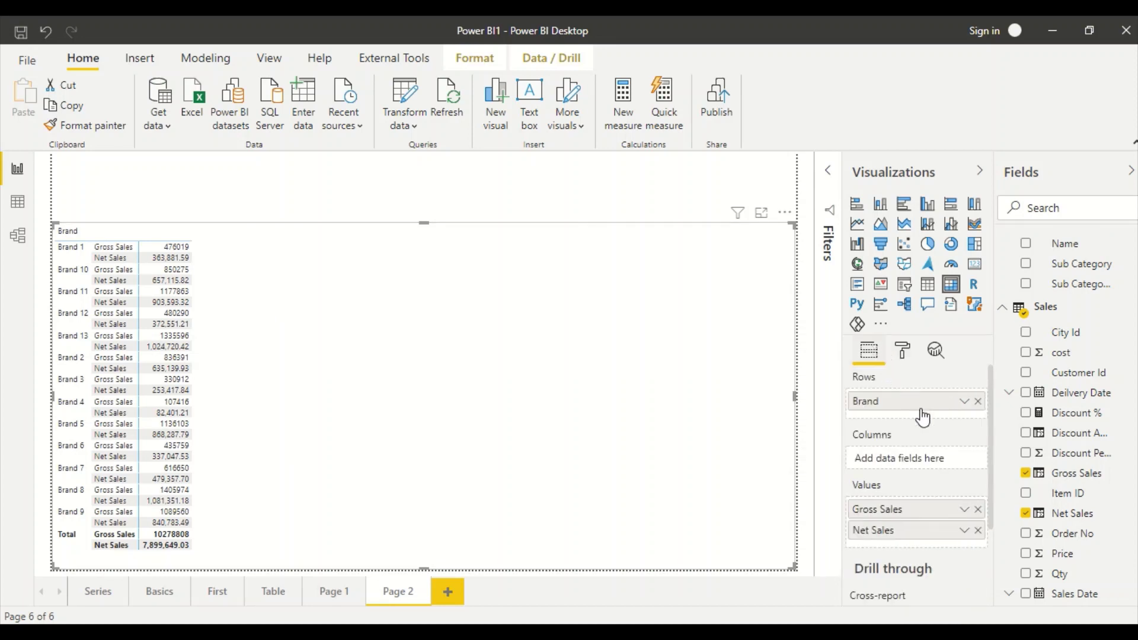
# Step: Find Category in the field list with 'Ca' and add it to the matrix columns
pyautogui.click(1061, 212)
pyautogui.write('Ca')
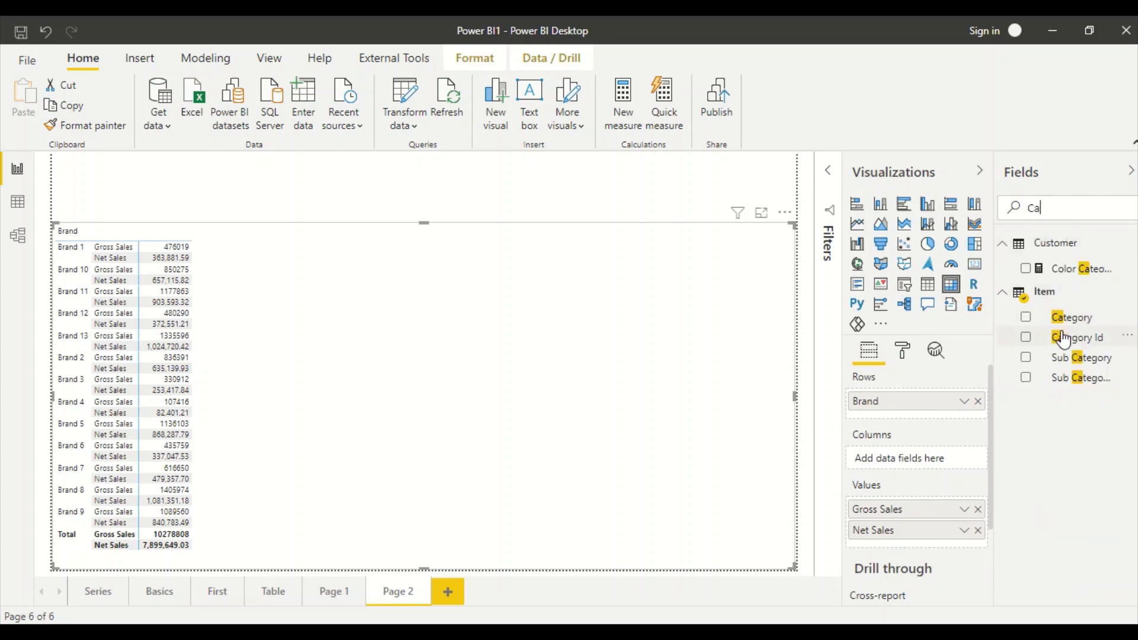
pyautogui.moveTo(1063, 323); pyautogui.dragTo(920, 465)
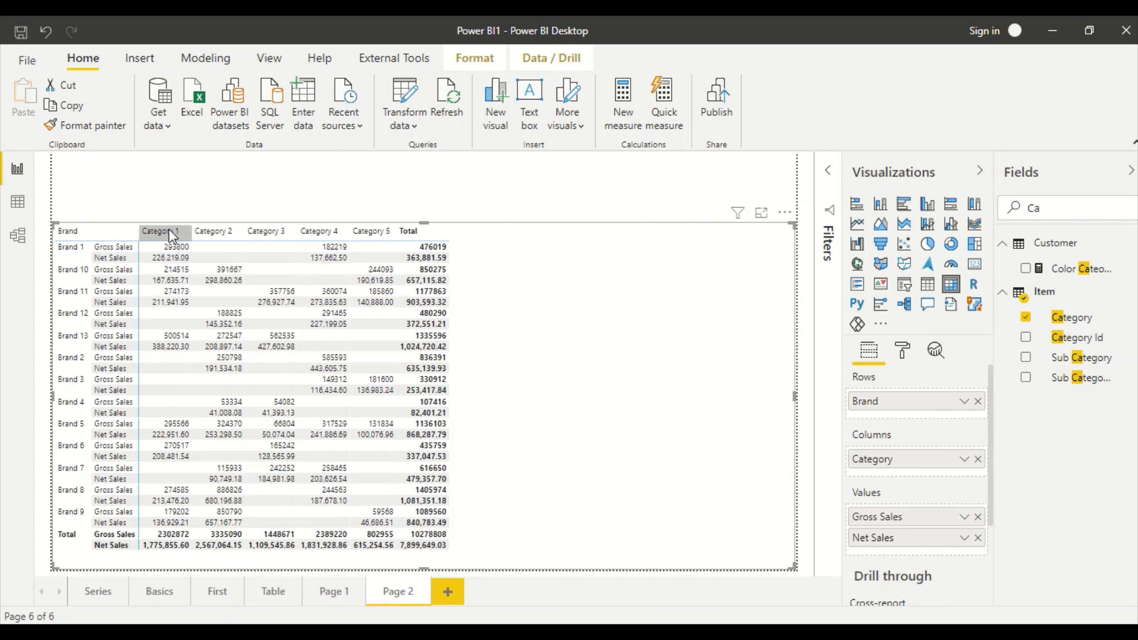
# Step: Search the matrix formatting for 'Show' and switch the Values Show on rows toggle Off
pyautogui.click(902, 352)
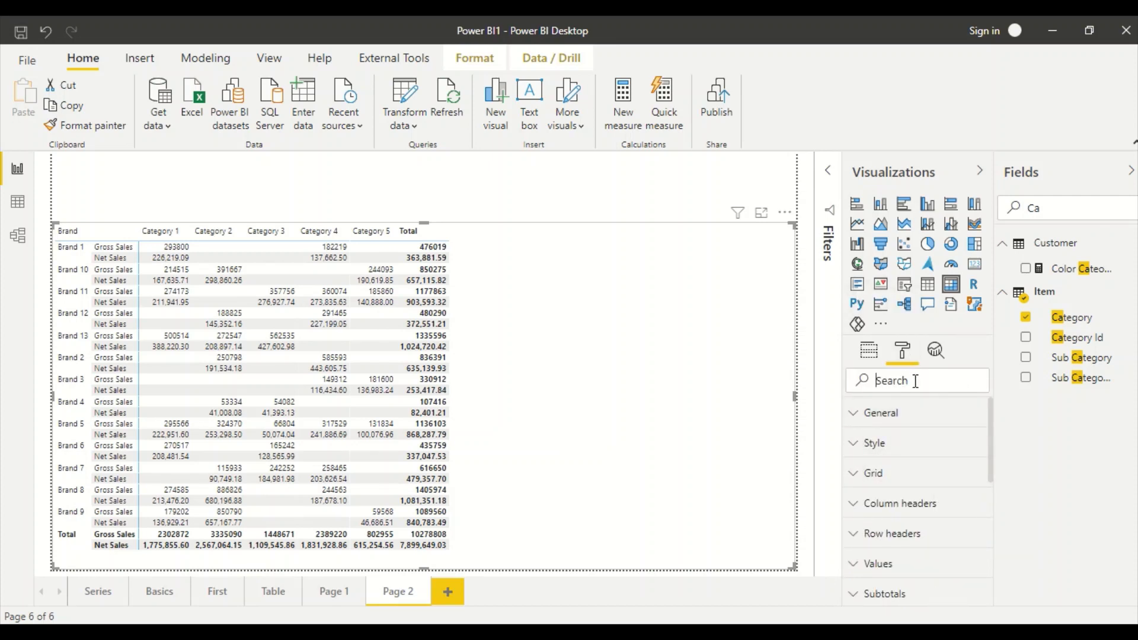
pyautogui.write('how')
pyautogui.press('BackSpace')
pyautogui.press('BackSpace')
pyautogui.write('ow')
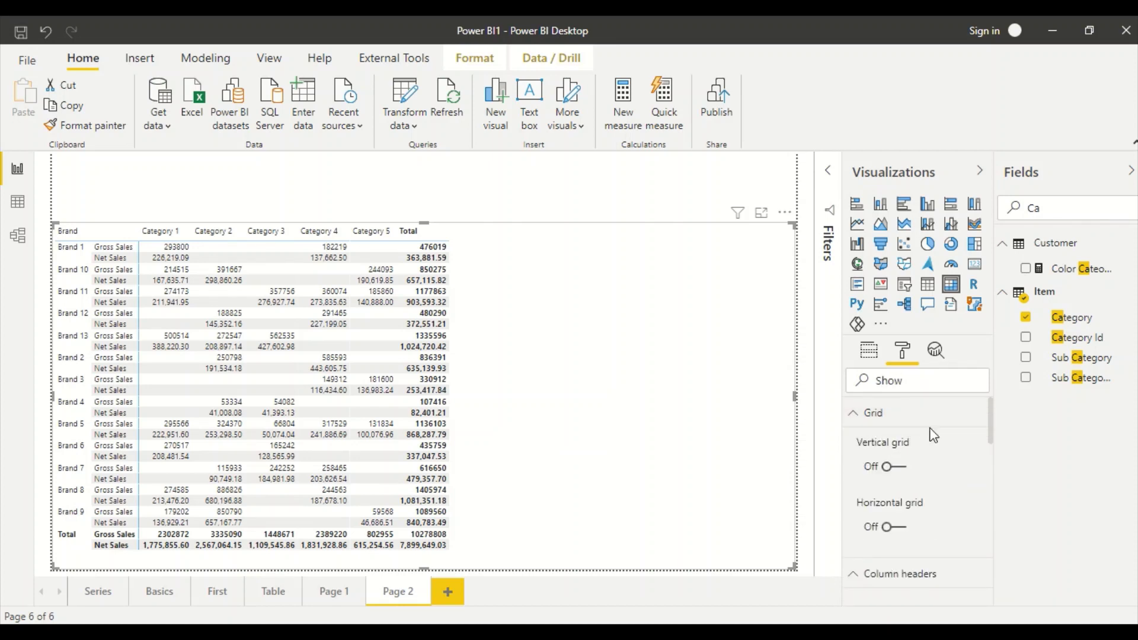
pyautogui.scroll(-5, 937, 496)
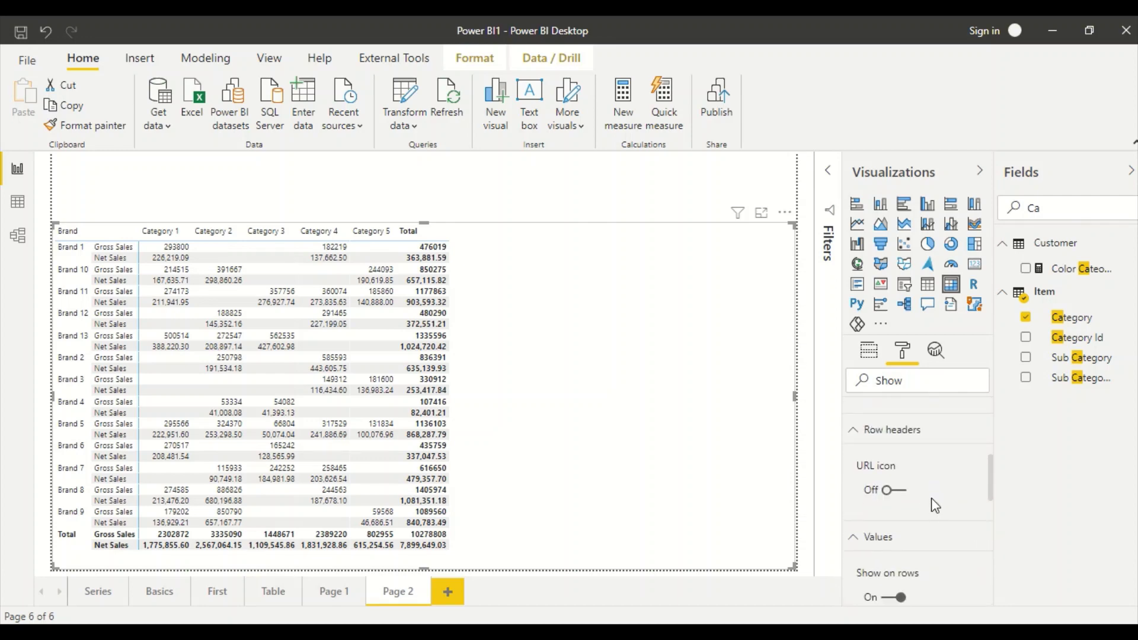
pyautogui.click(896, 599)
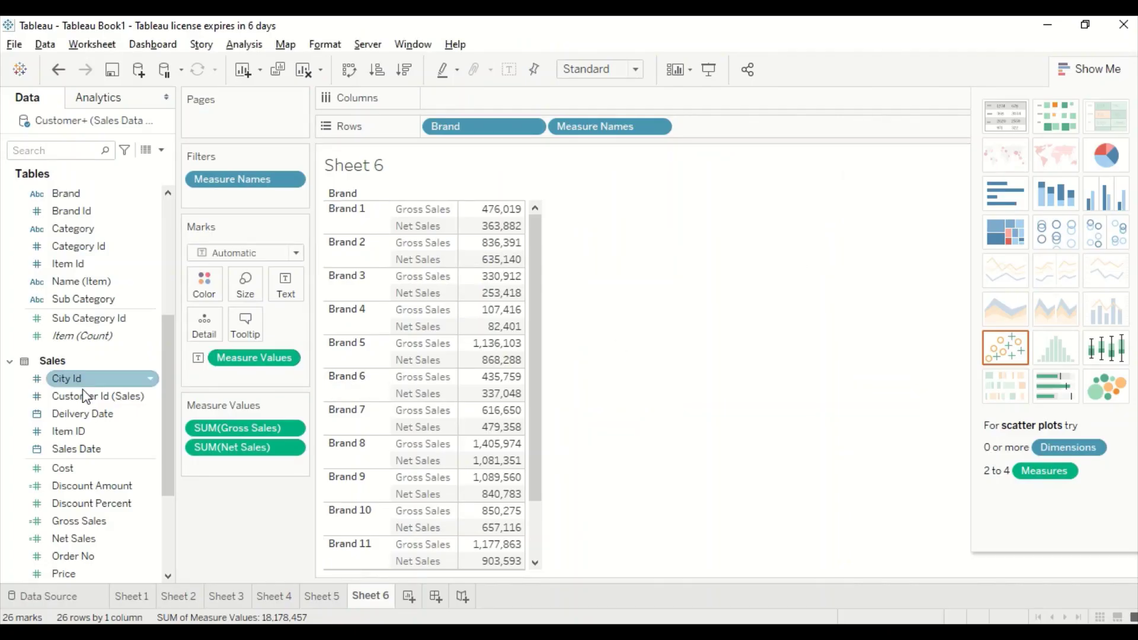
# Step: In Tableau, put Category and Measure Names on Columns and colour the numbers by Brand
pyautogui.moveTo(90, 232); pyautogui.dragTo(468, 100)
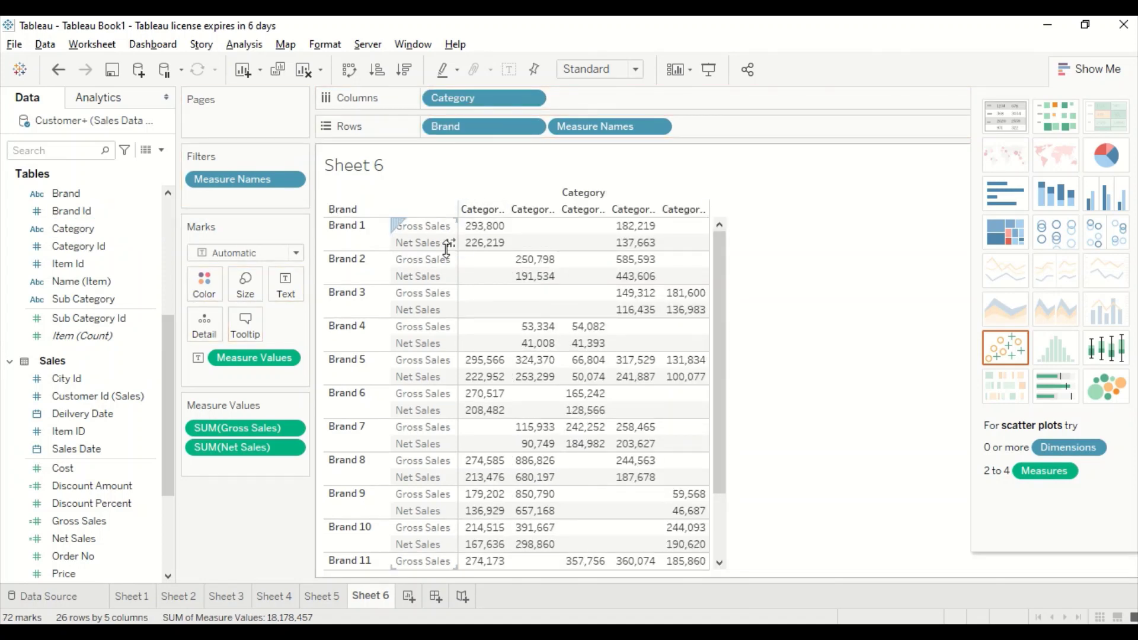
pyautogui.moveTo(584, 126); pyautogui.dragTo(593, 98)
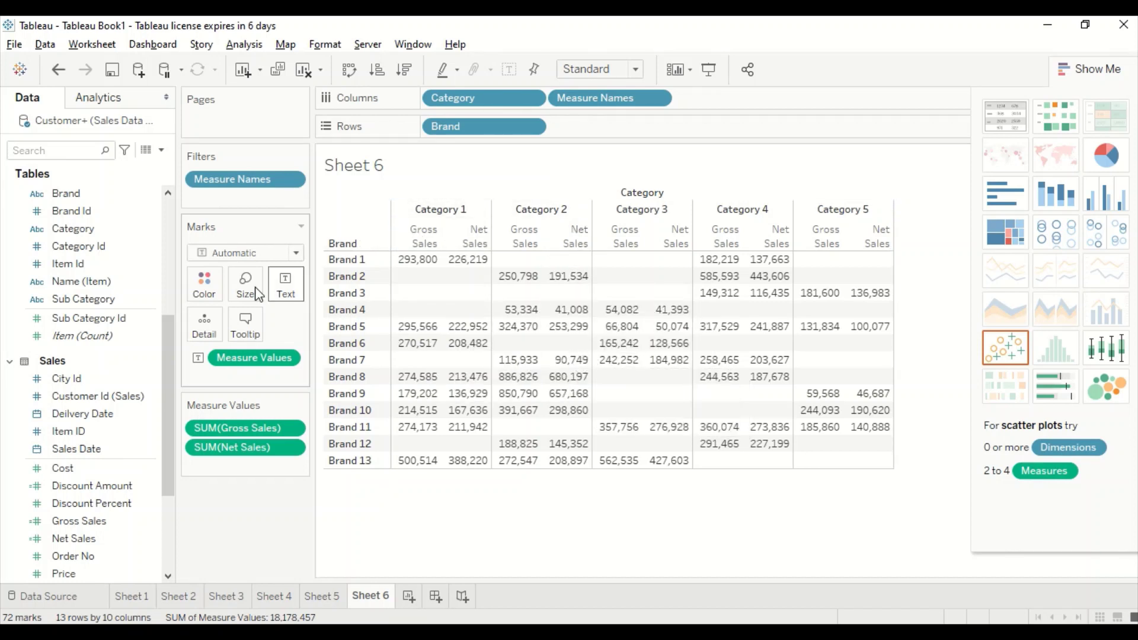
pyautogui.moveTo(83, 211); pyautogui.dragTo(205, 291)
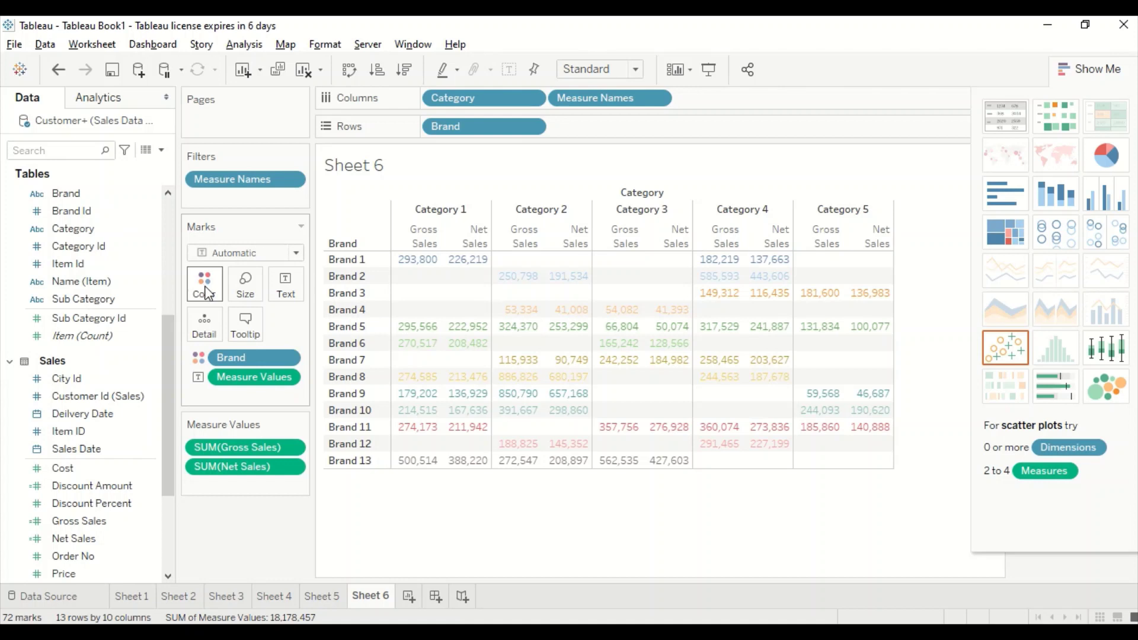
pyautogui.moveTo(520, 312)
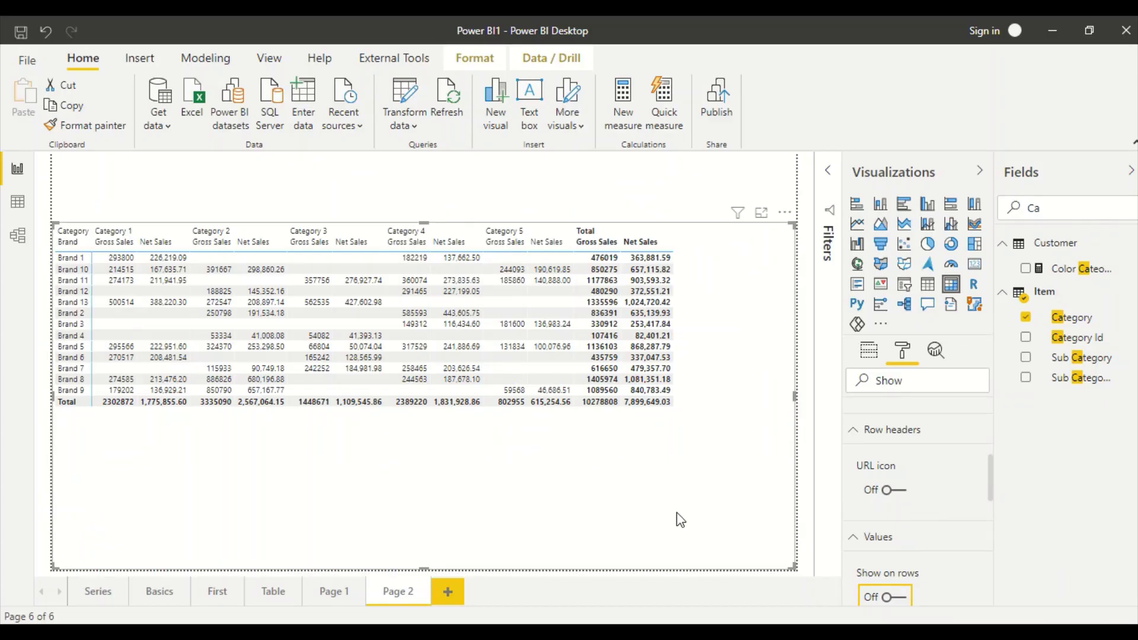
# Step: Filter the field list by 'Colo', review the Color Brand SWITCH formula, and show the matrix's fields
pyautogui.doubleClick(1009, 199)
pyautogui.press('BackSpace')
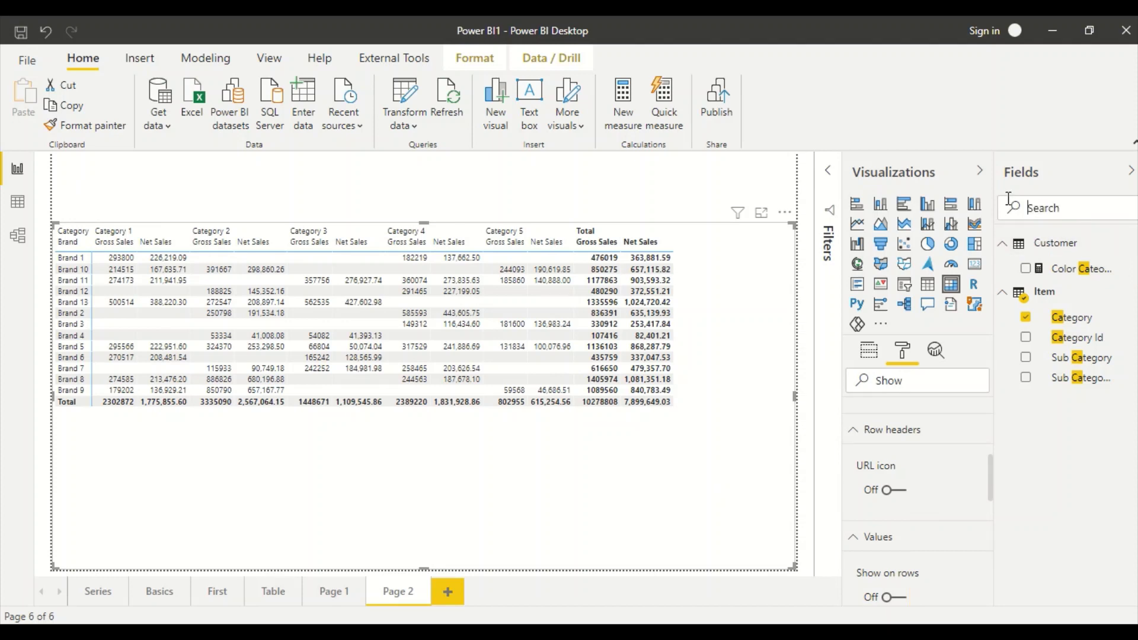
pyautogui.write('Colo')
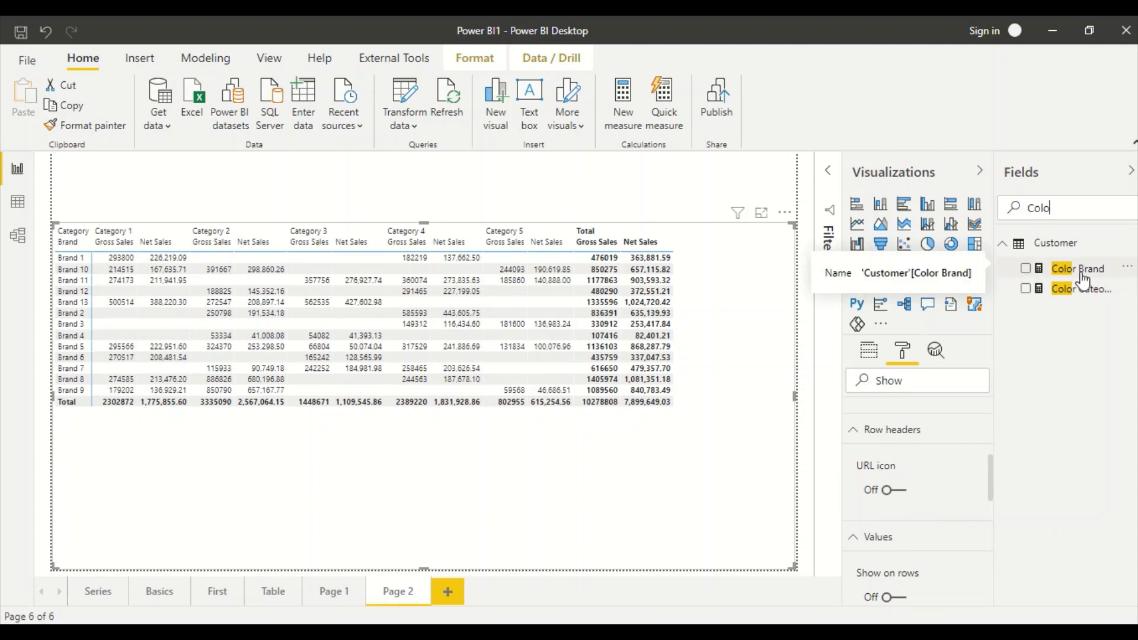
pyautogui.click(1082, 274)
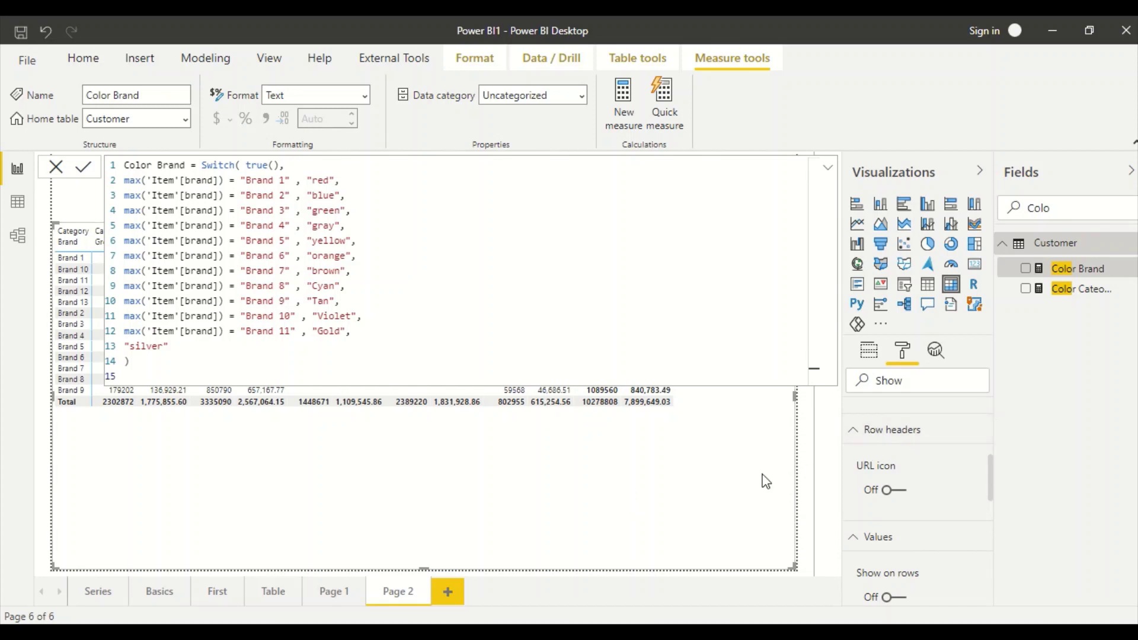
pyautogui.click(828, 169)
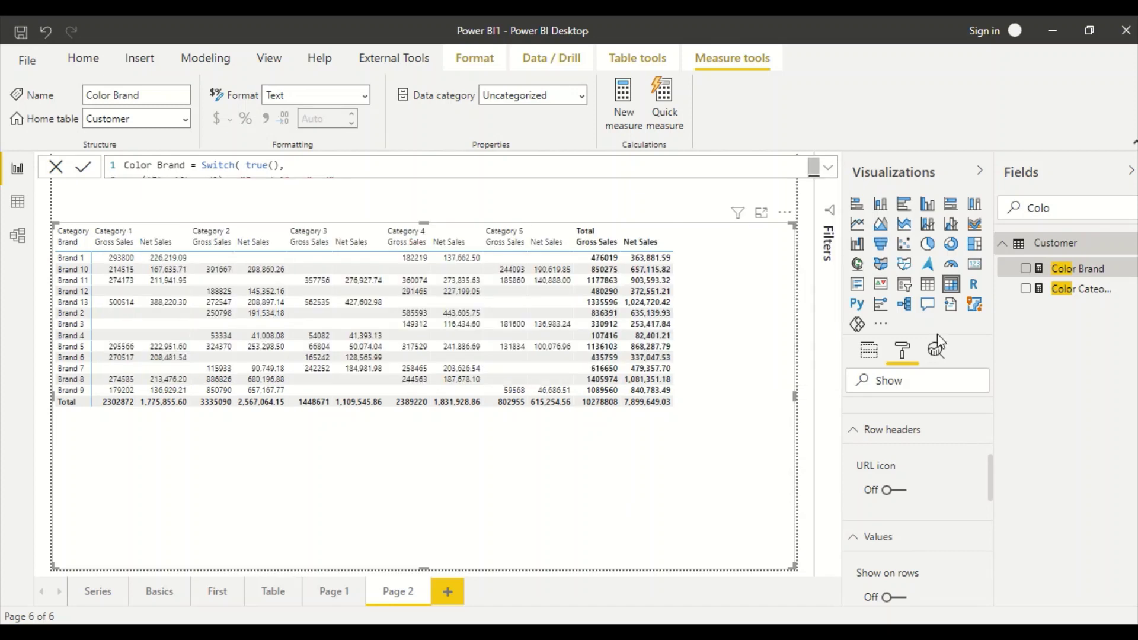
pyautogui.click(868, 356)
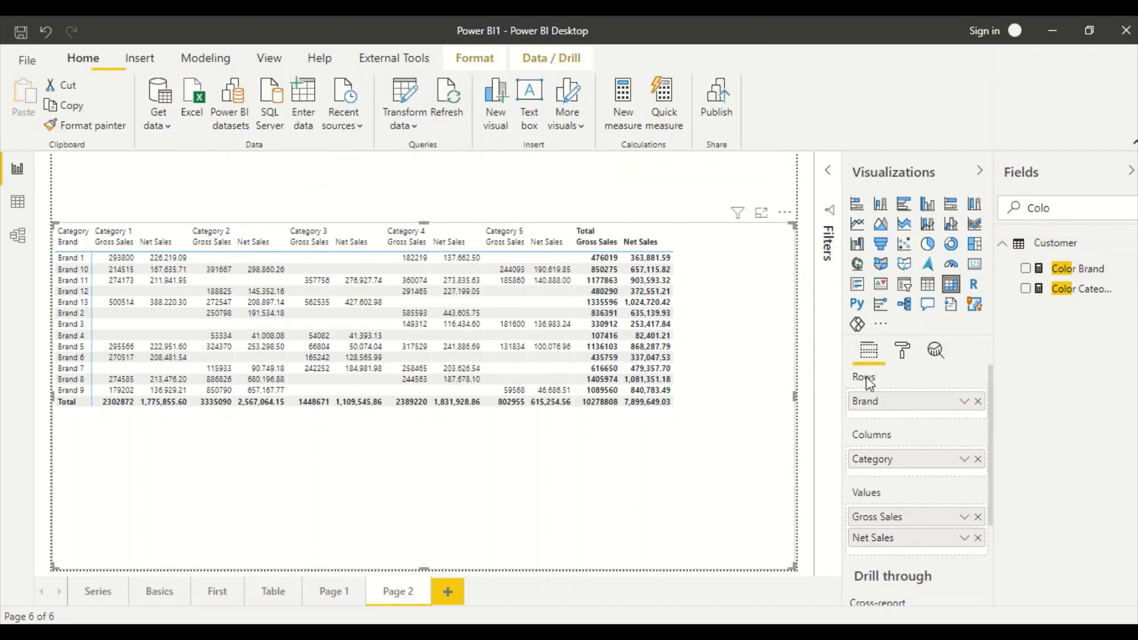
# Step: Expand the Conditional formatting section in the matrix's format options
pyautogui.click(903, 353)
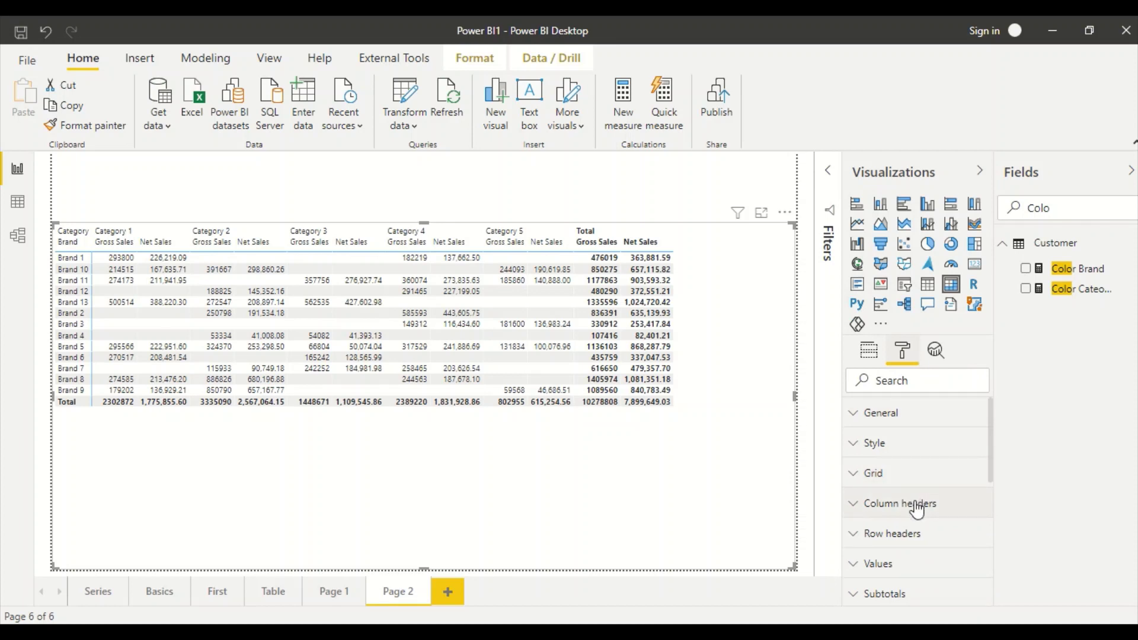
pyautogui.click(867, 355)
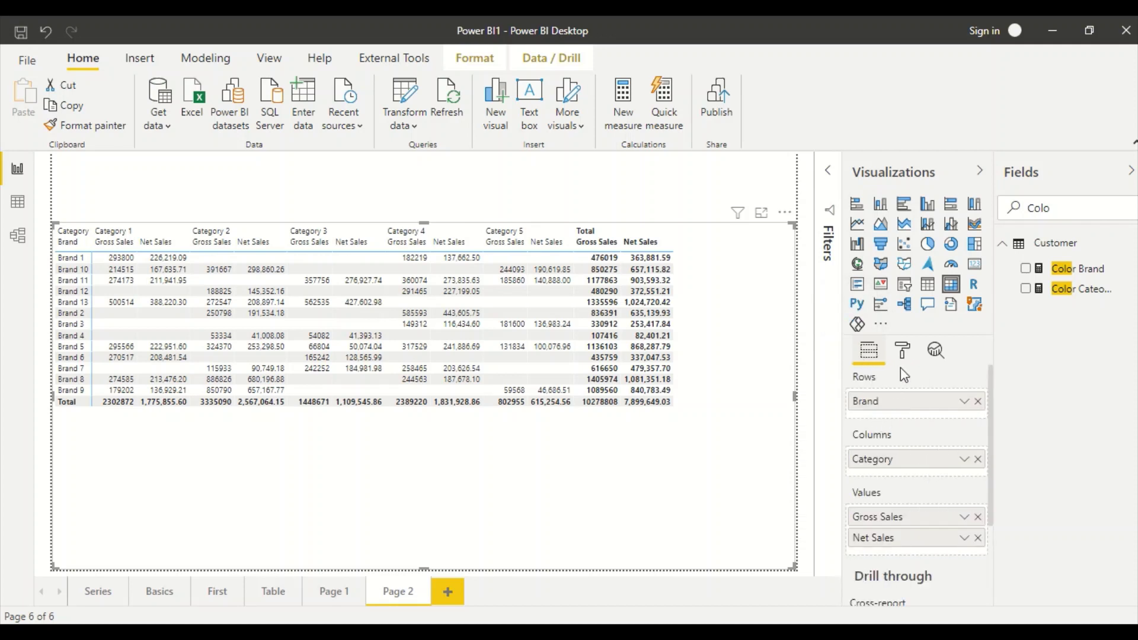
pyautogui.click(902, 350)
pyautogui.scroll(-2, 912, 477)
pyautogui.scroll(-4, 917, 477)
pyautogui.click(914, 432)
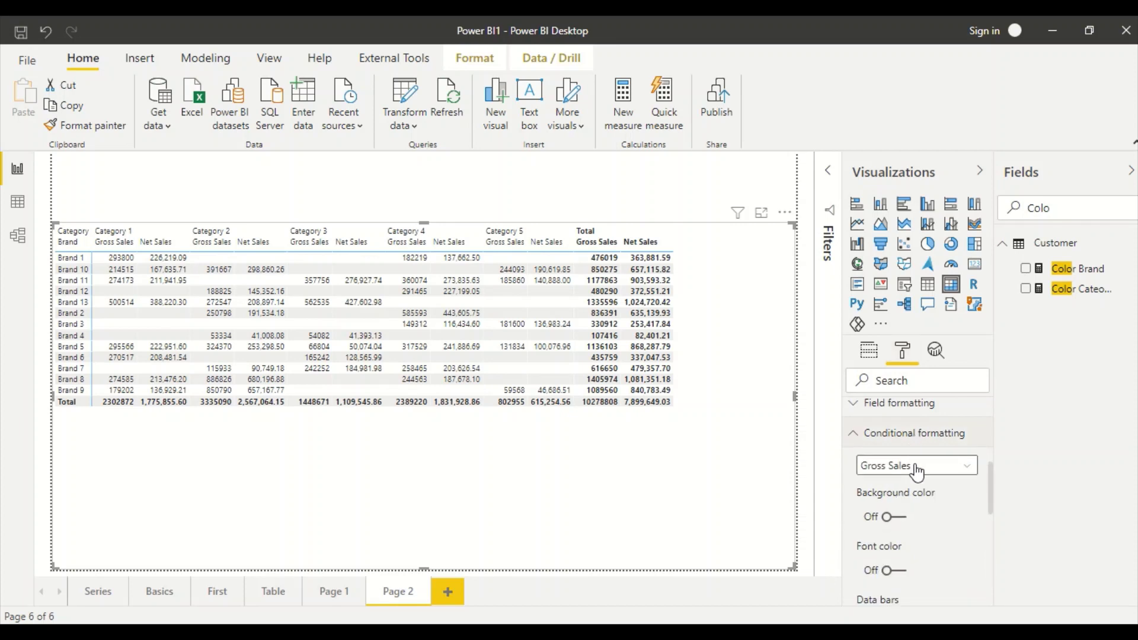
# Step: Turn on a background colour for Gross Sales and open its advanced controls
pyautogui.click(917, 468)
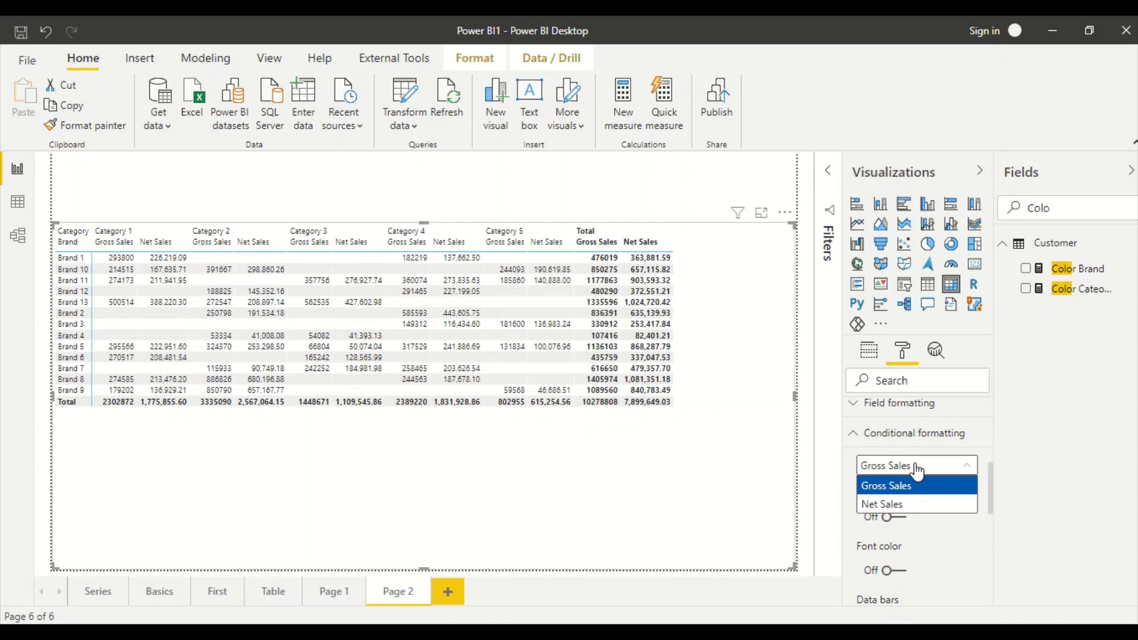
pyautogui.click(758, 502)
pyautogui.click(898, 521)
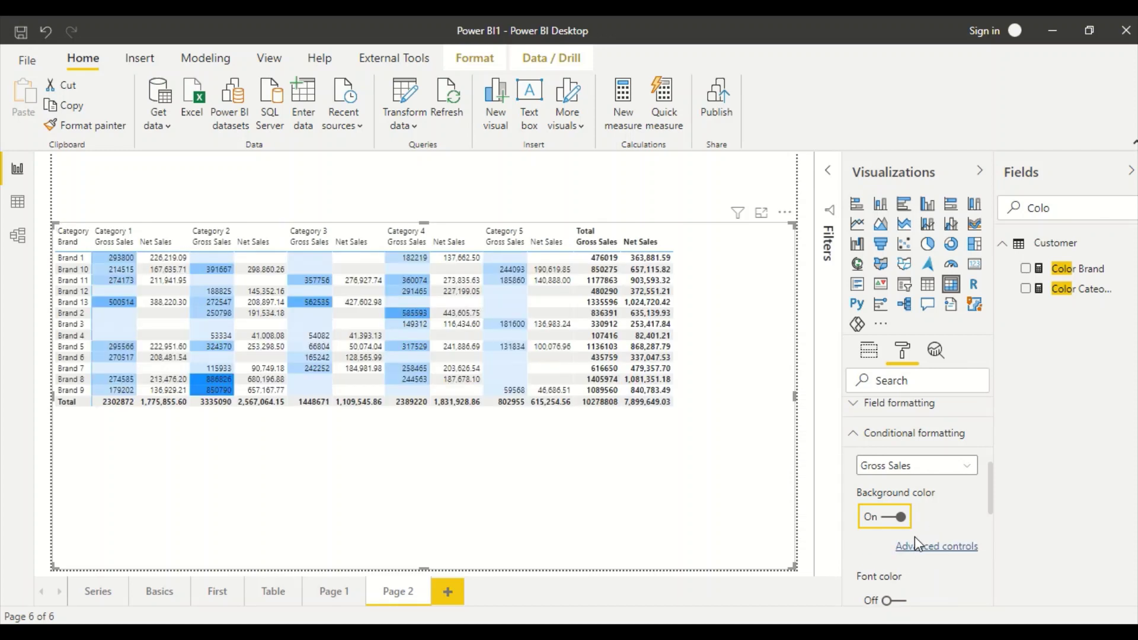
pyautogui.click(925, 547)
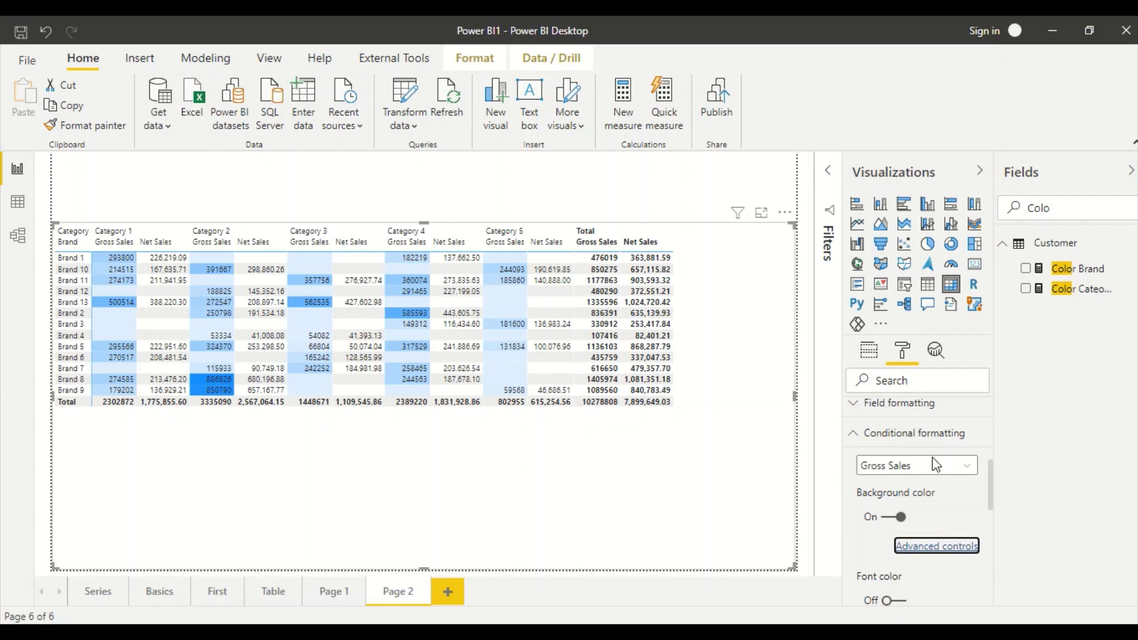
pyautogui.click(947, 545)
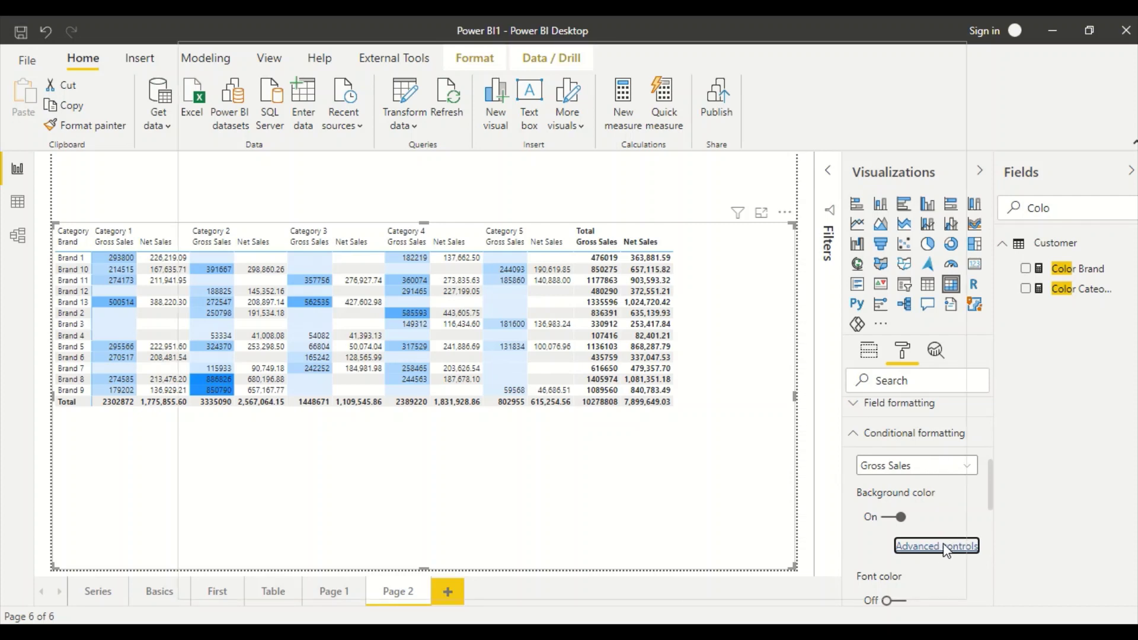
pyautogui.click(348, 153)
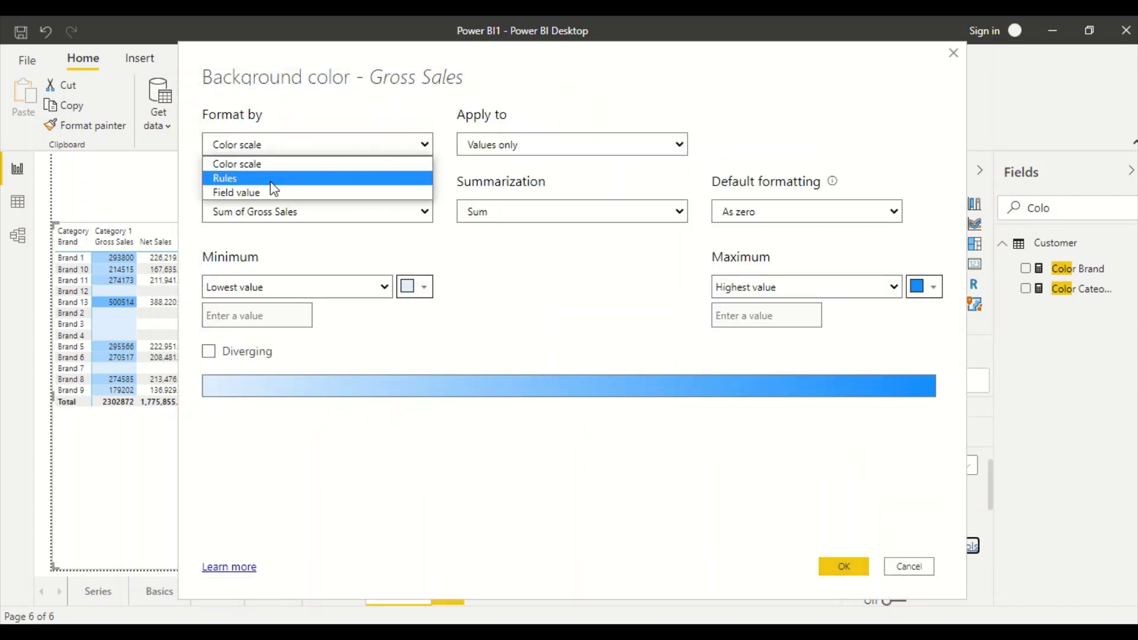
# Step: Colour Gross Sales backgrounds by field value, based on the Color Brand measure
pyautogui.click(262, 188)
pyautogui.click(259, 212)
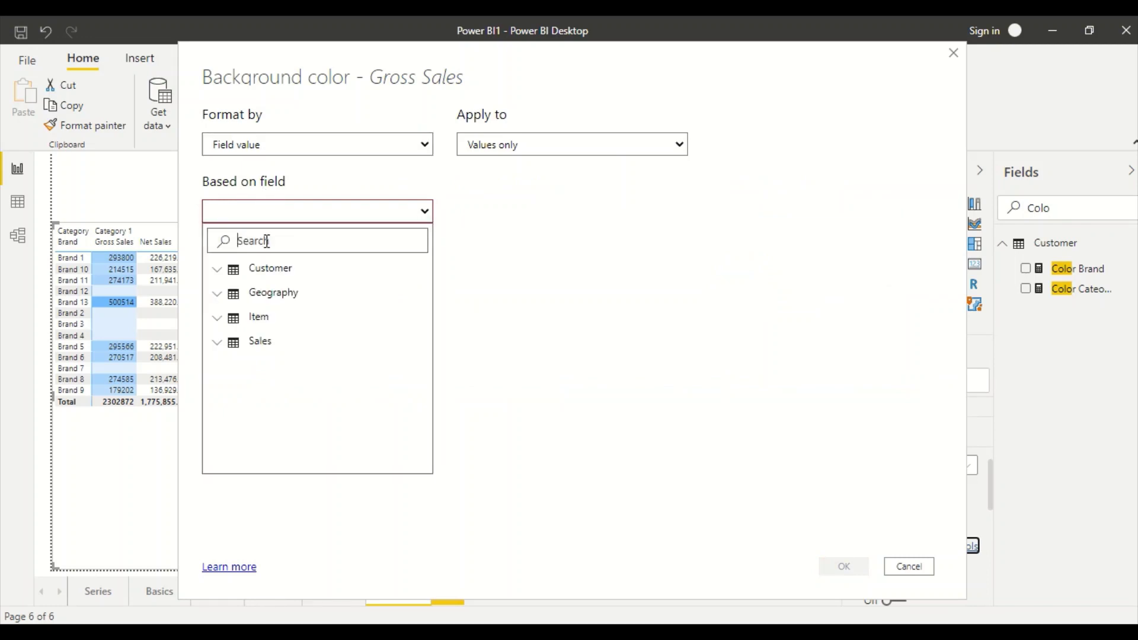
pyautogui.write('Color')
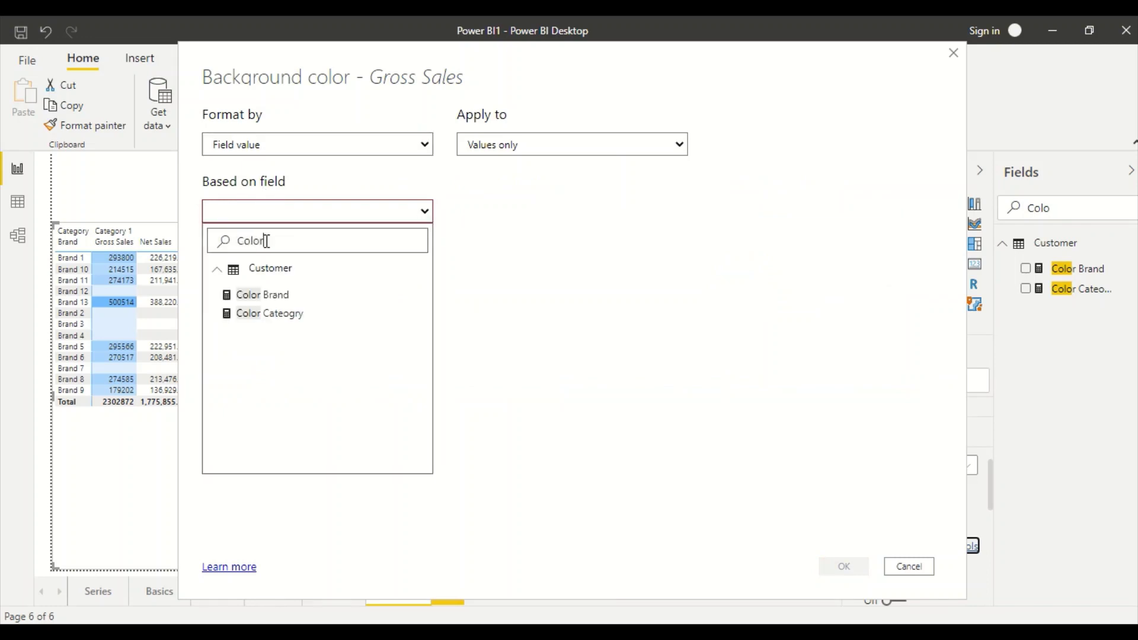
pyautogui.click(271, 295)
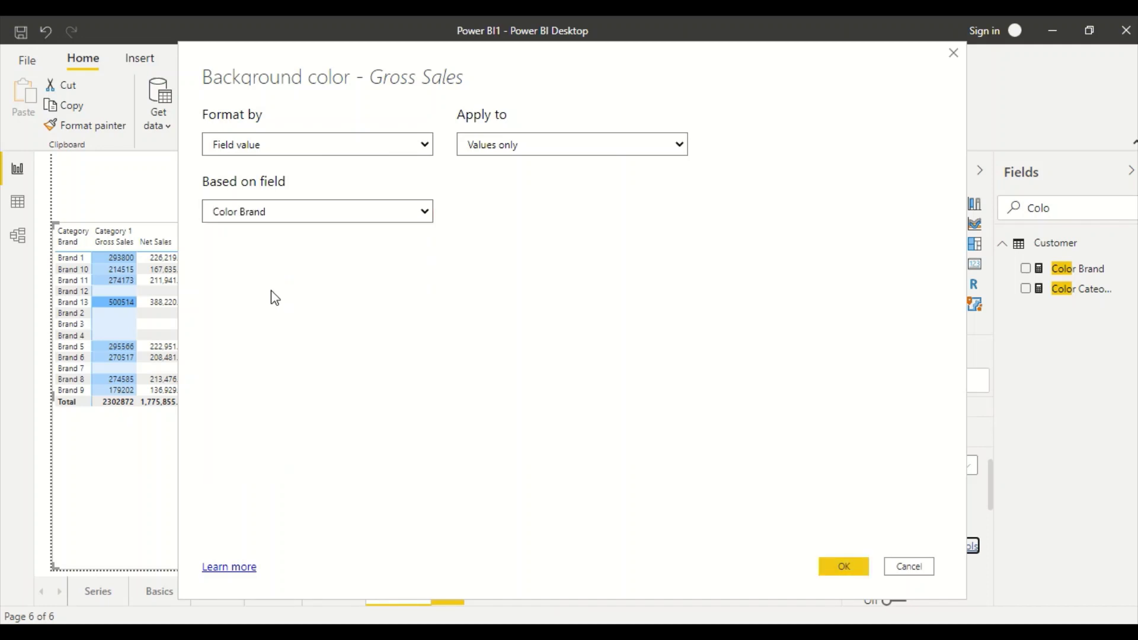
pyautogui.click(830, 567)
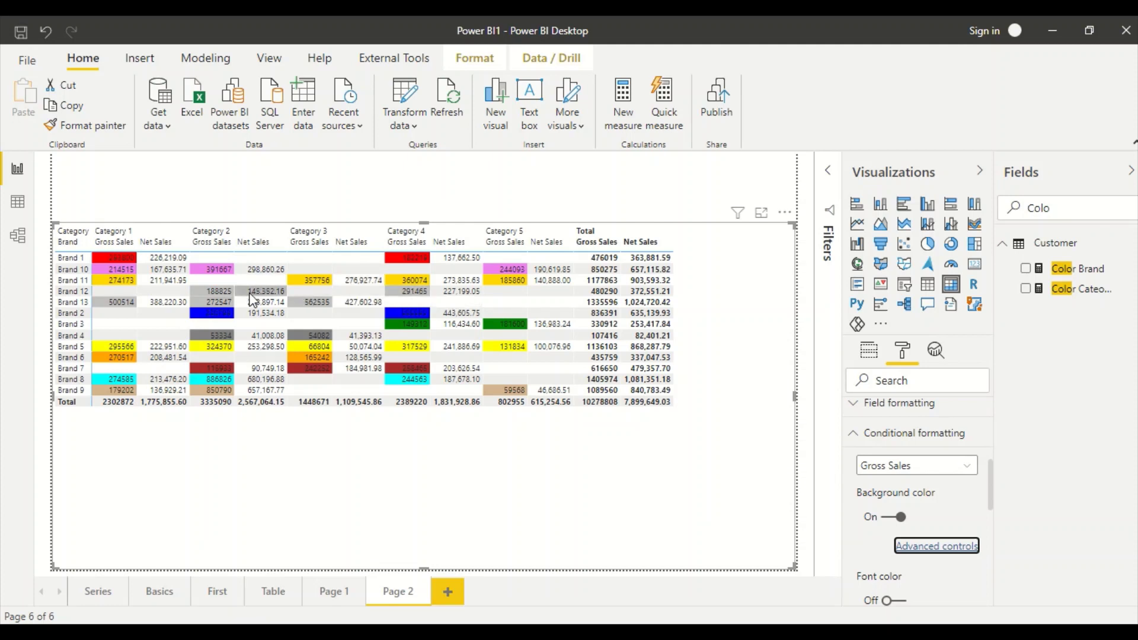
# Step: Remove Net Sales from the matrix values and re-check the Color Brand SWITCH formula
pyautogui.click(869, 350)
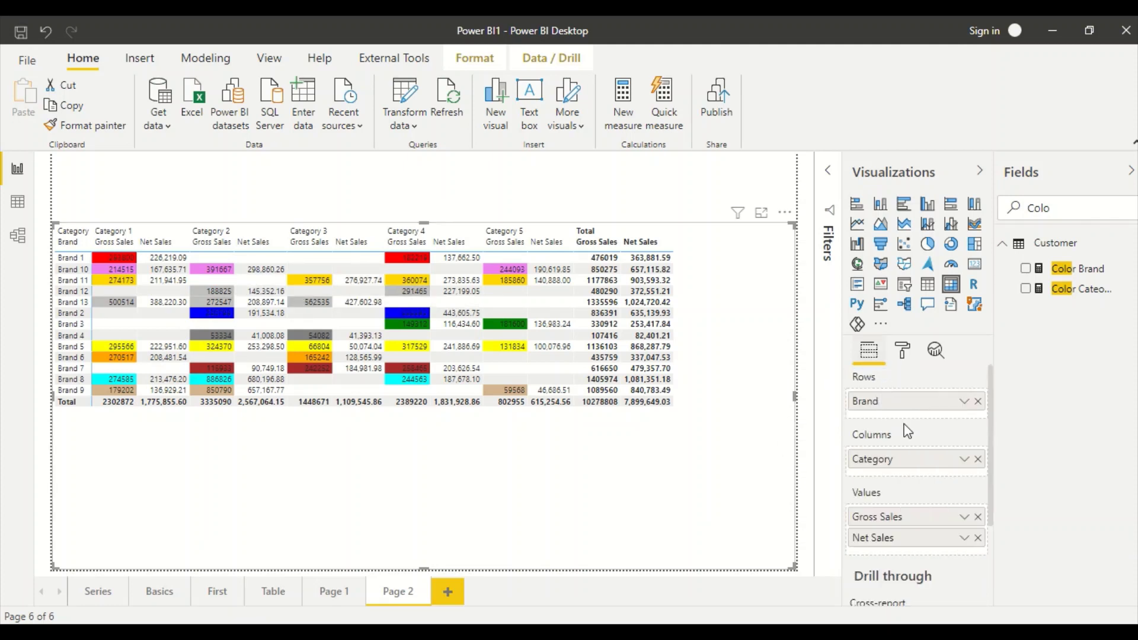
pyautogui.moveTo(922, 539); pyautogui.dragTo(986, 538)
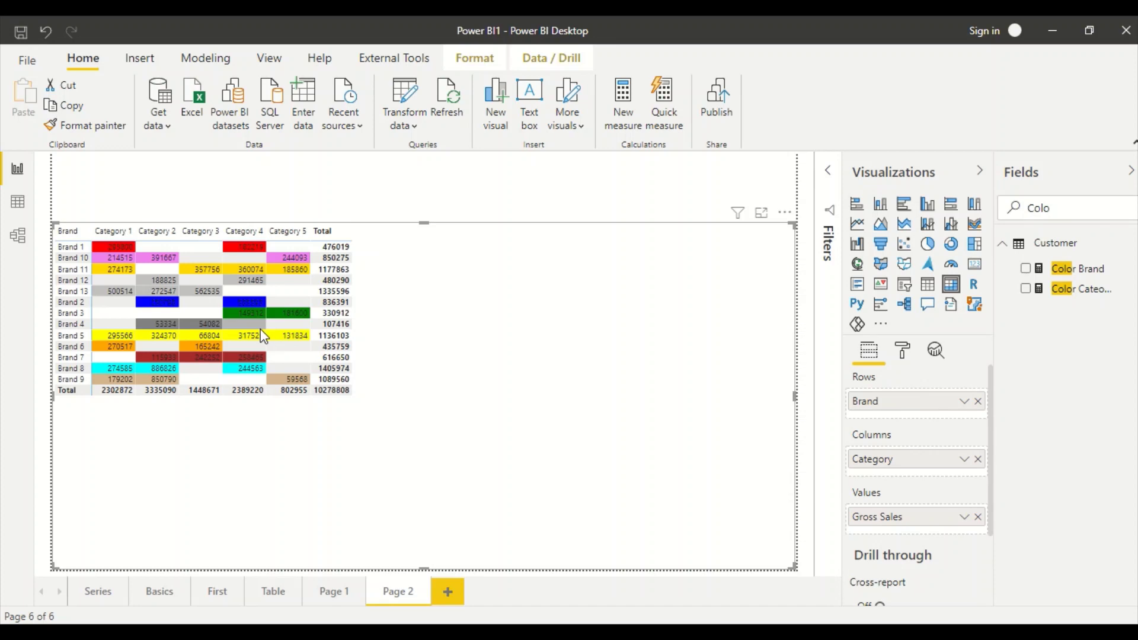
pyautogui.click(1064, 269)
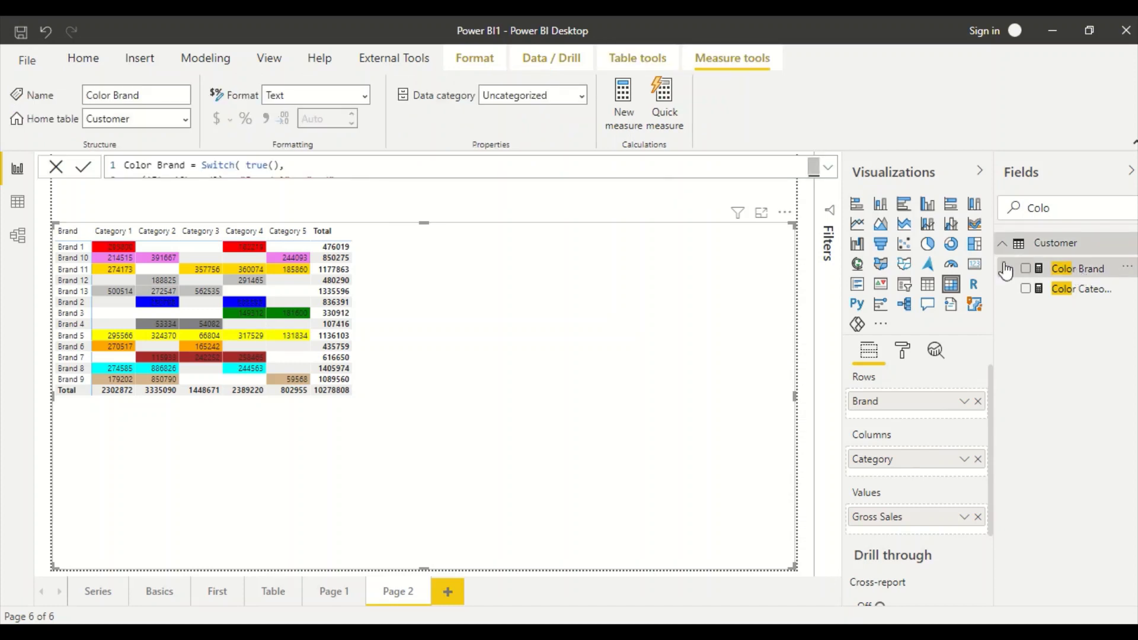
pyautogui.click(827, 167)
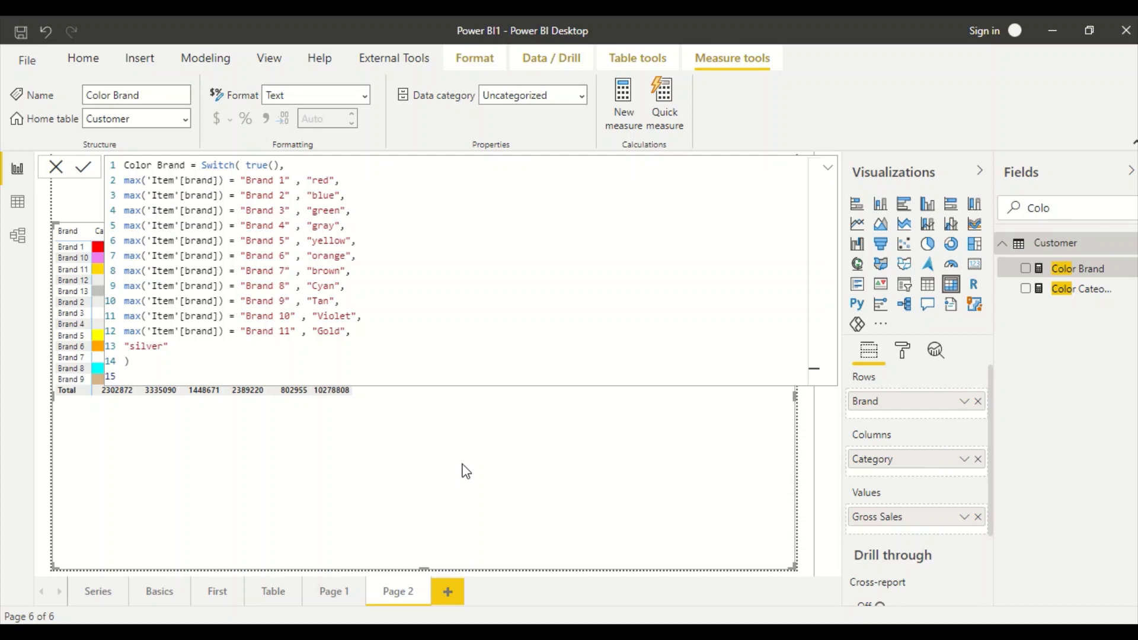
pyautogui.click(828, 167)
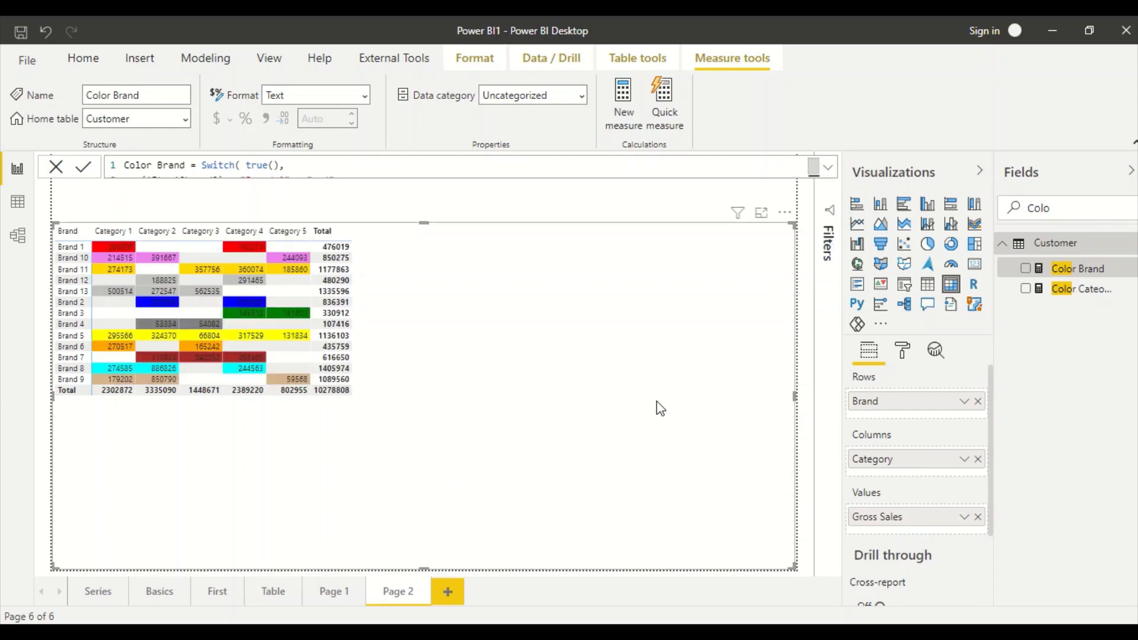